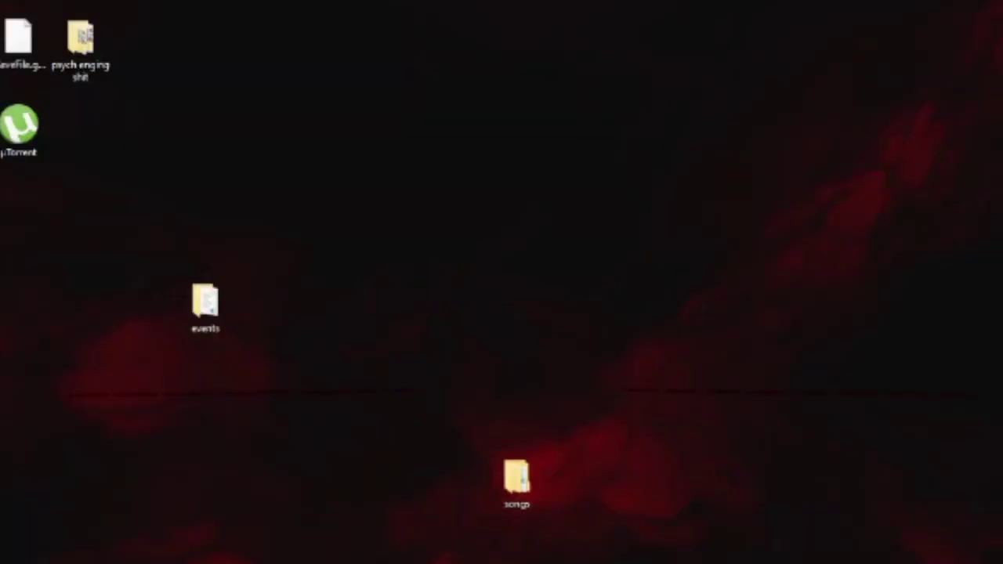
Expand the rolled-up Gaming fence at the top right of the desktop to show the Yoshi Engine folder
mouse_move(804, 10)
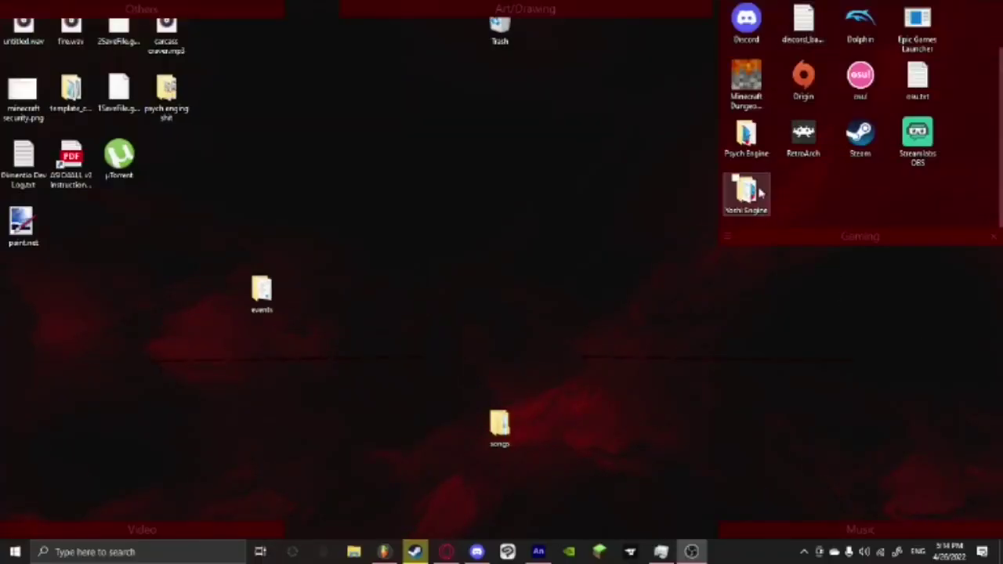
Open Yoshi Engine > mods > Friday Night Funkin' > data in File Explorer
double_click(754, 190)
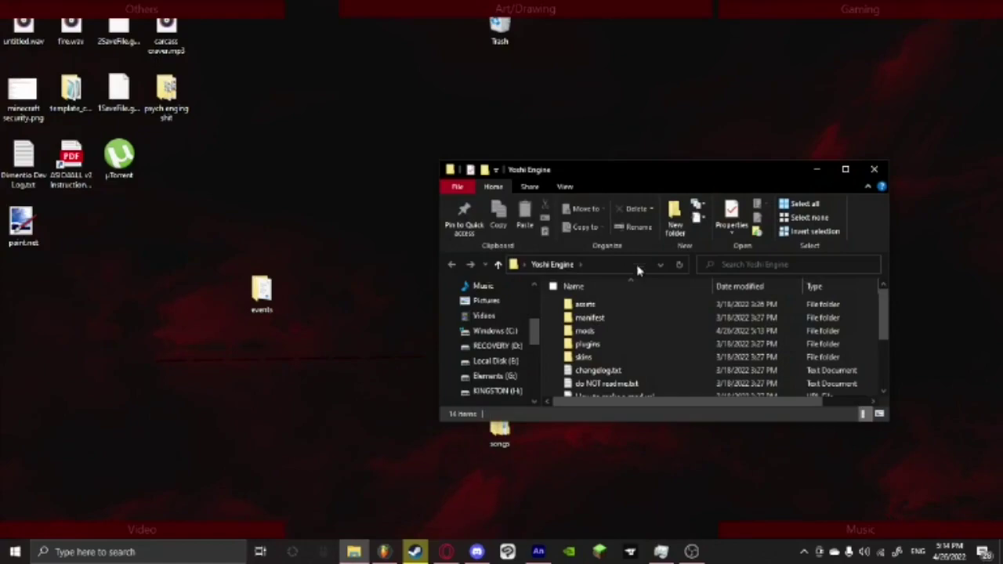
scroll(627, 318, "down", 2)
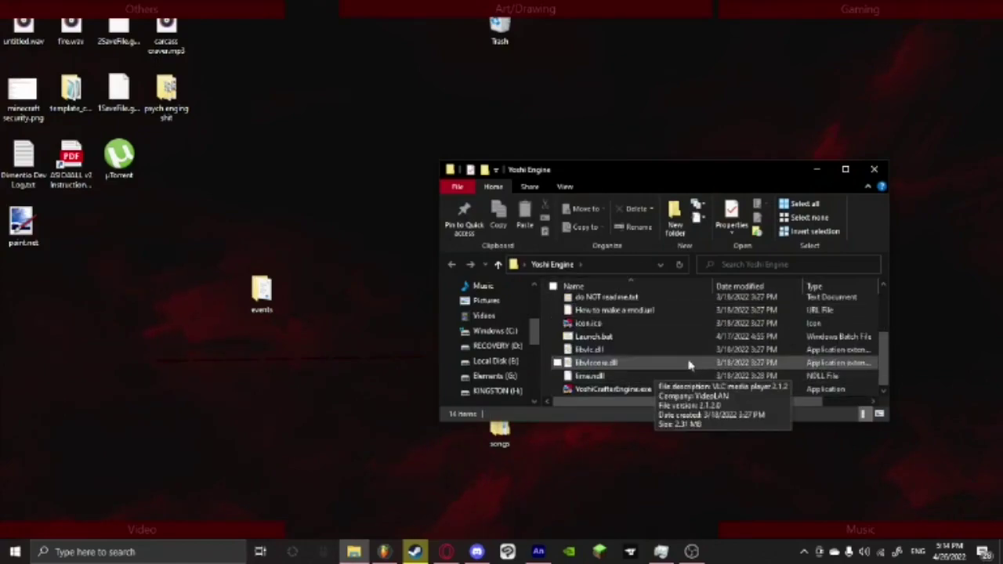
scroll(679, 358, "up", 2)
double_click(617, 332)
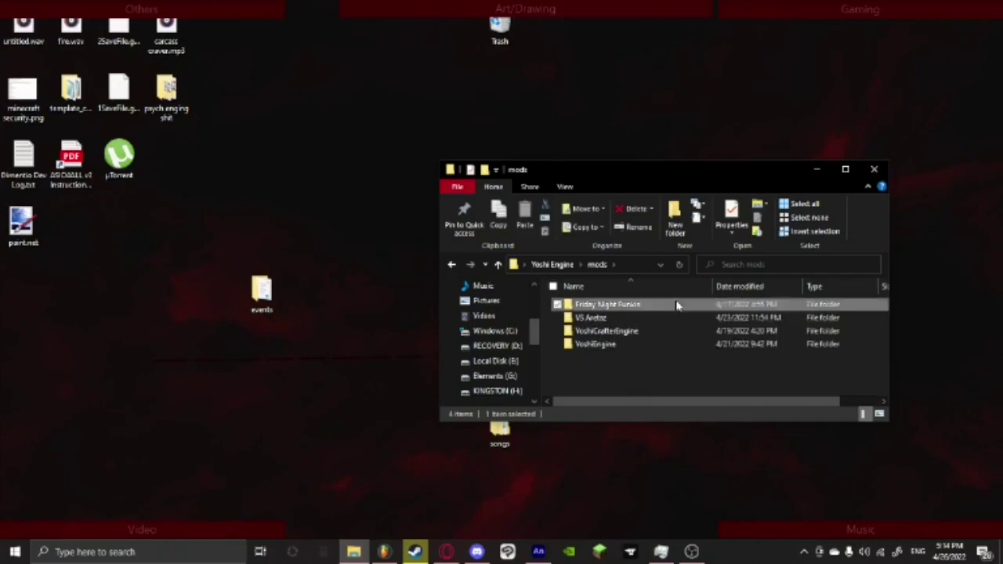
double_click(677, 305)
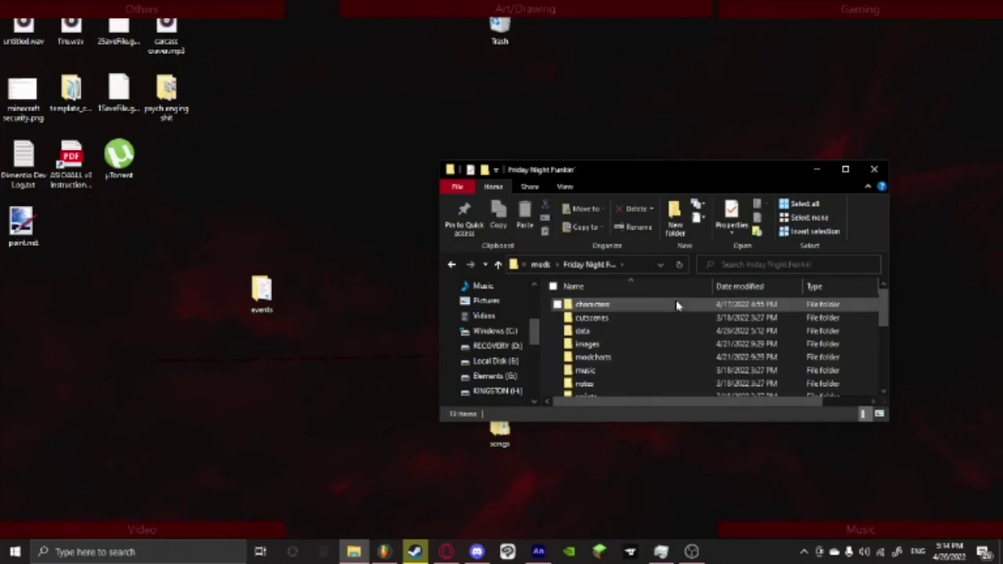
double_click(645, 331)
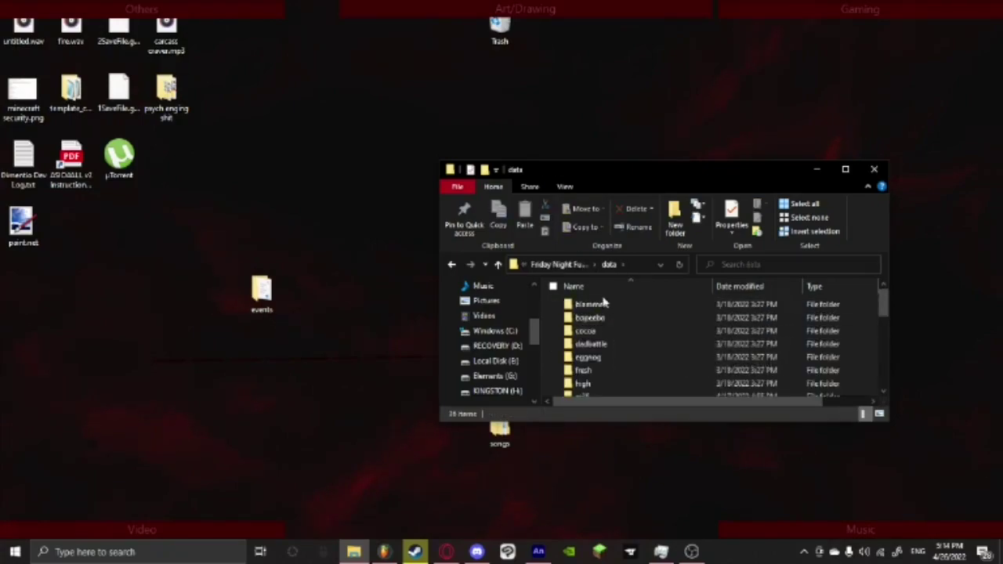
Look inside the Friday Night Funkin' images folder, then return to the data folder
left_click(558, 264)
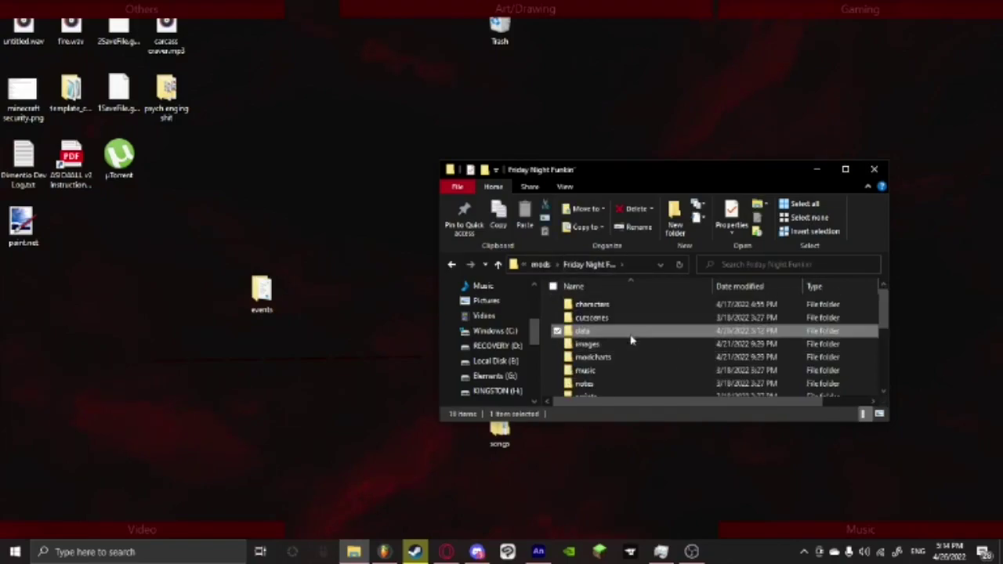
scroll(616, 332, "down", 2)
scroll(616, 337, "up", 2)
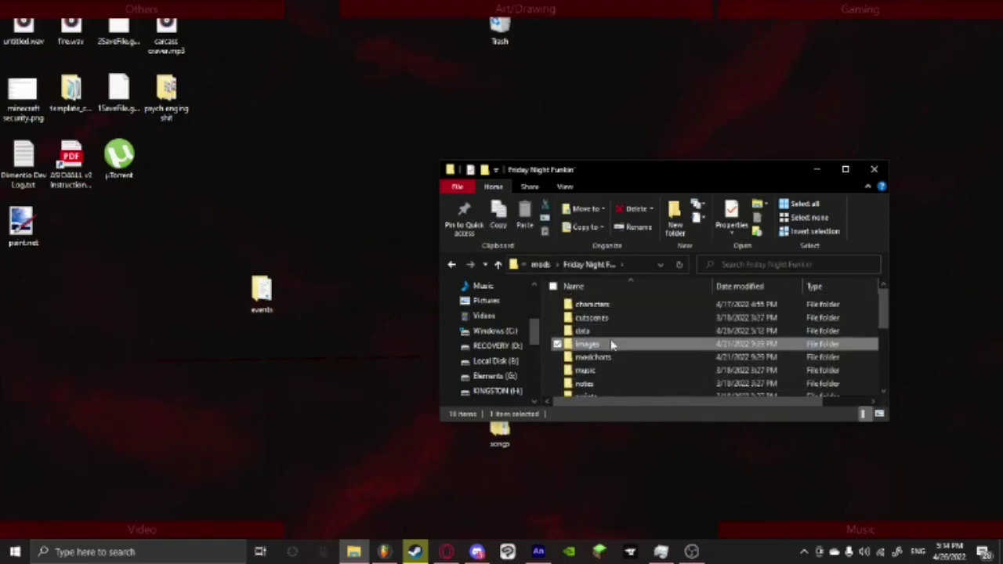
double_click(616, 349)
key("alt+Left")
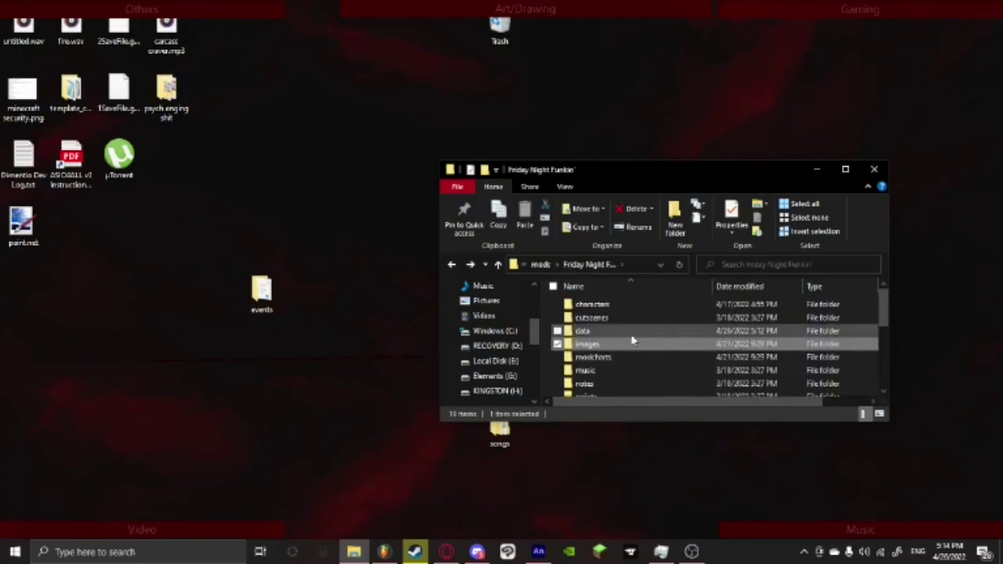
double_click(633, 340)
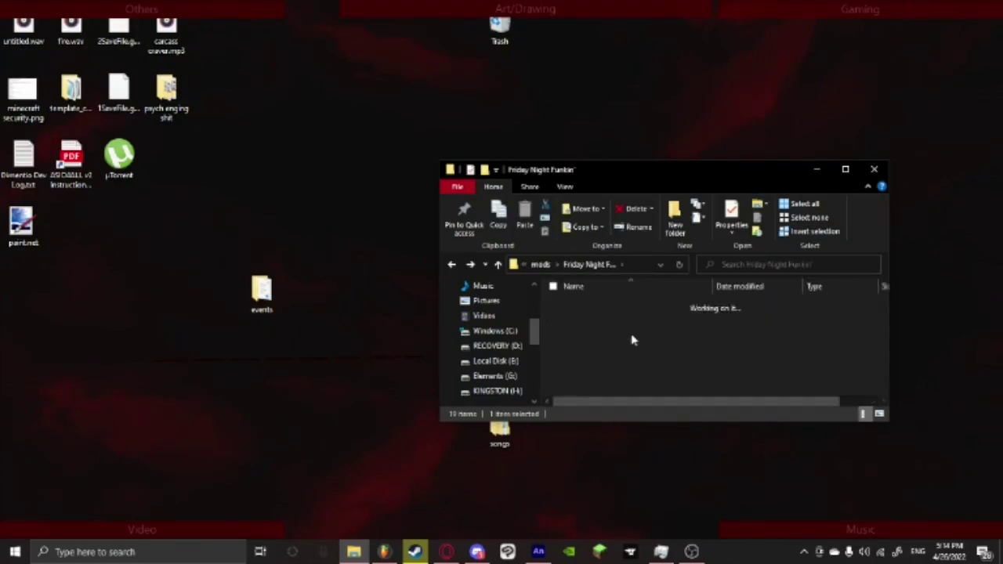
Add an empty folder called _events to the data folder and open it
right_click(549, 323)
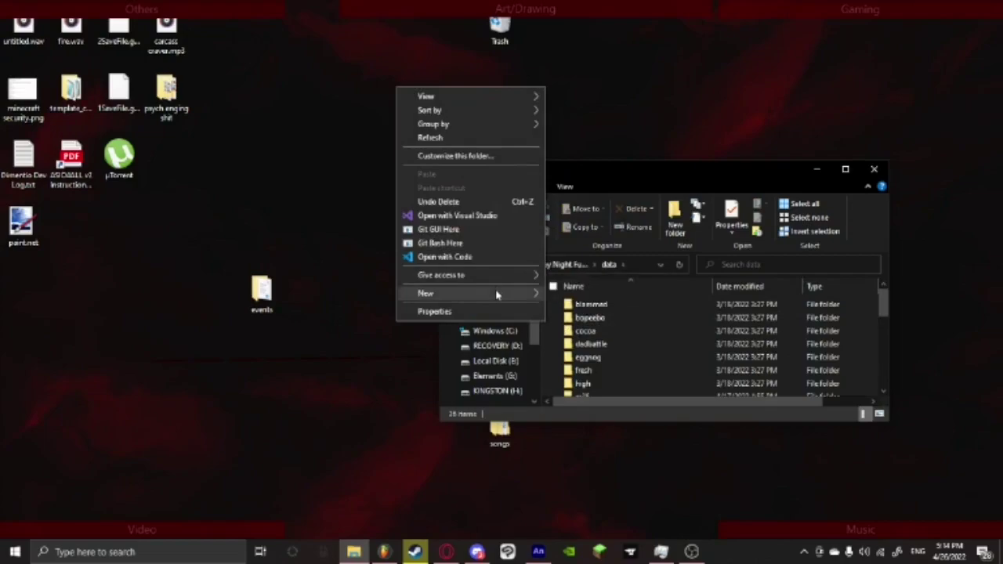
mouse_move(497, 292)
left_click(608, 294)
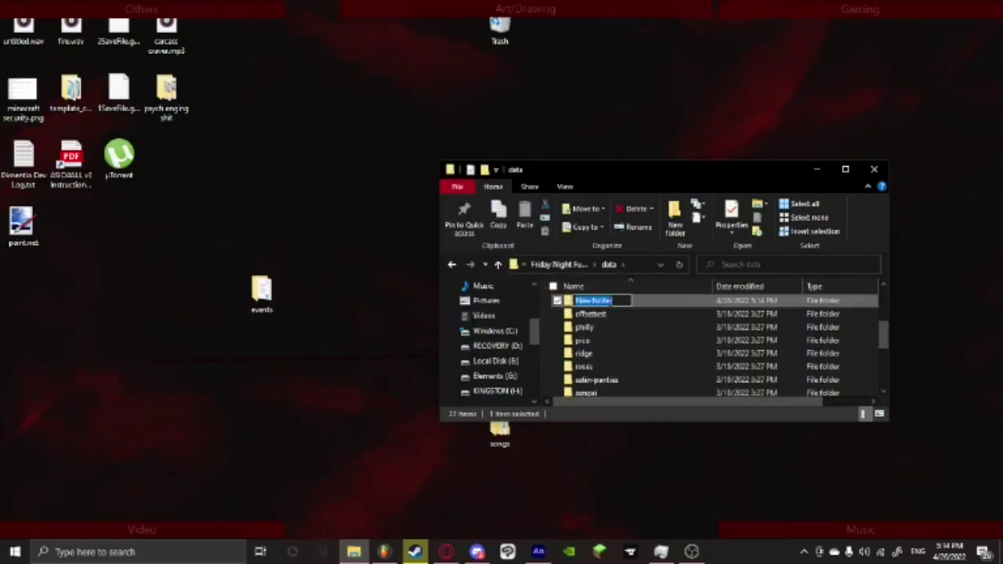
type("events")
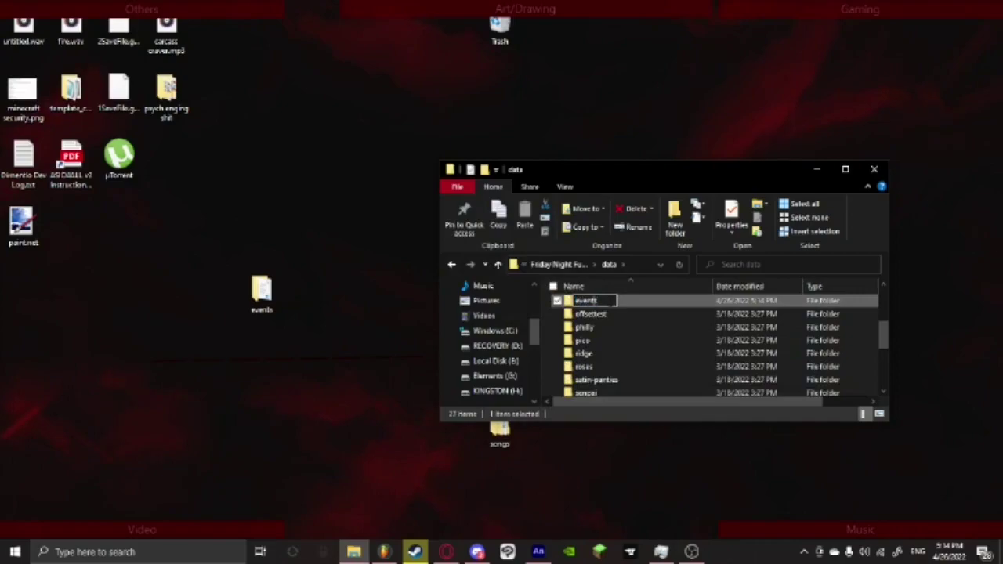
key("Home")
type("_")
key("Return")
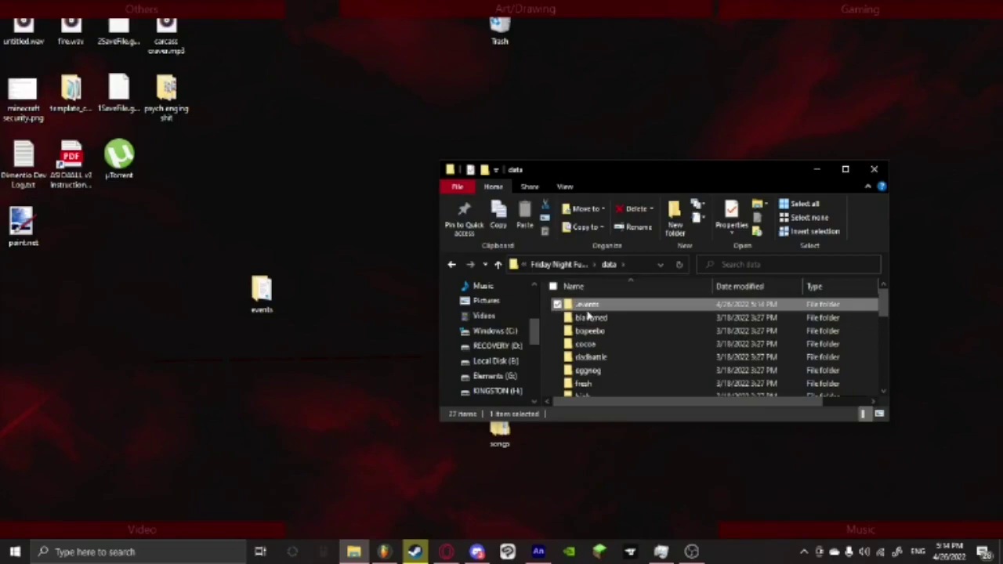
double_click(587, 307)
left_click(263, 294)
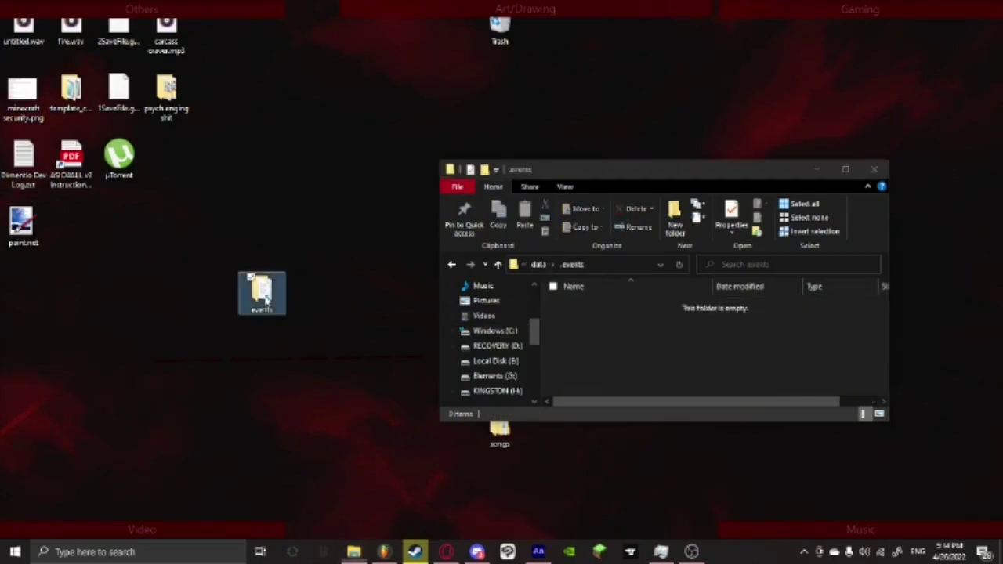
Open the desktop events folder beside the _events window and open addCamZoom.hx
double_click(263, 295)
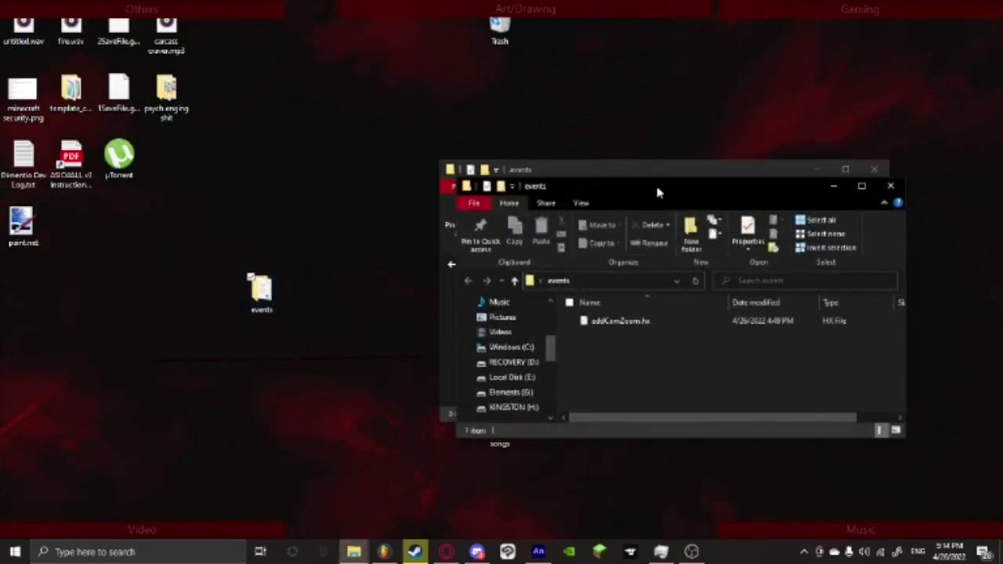
left_click_drag(659, 192, 200, 204)
left_click(188, 330)
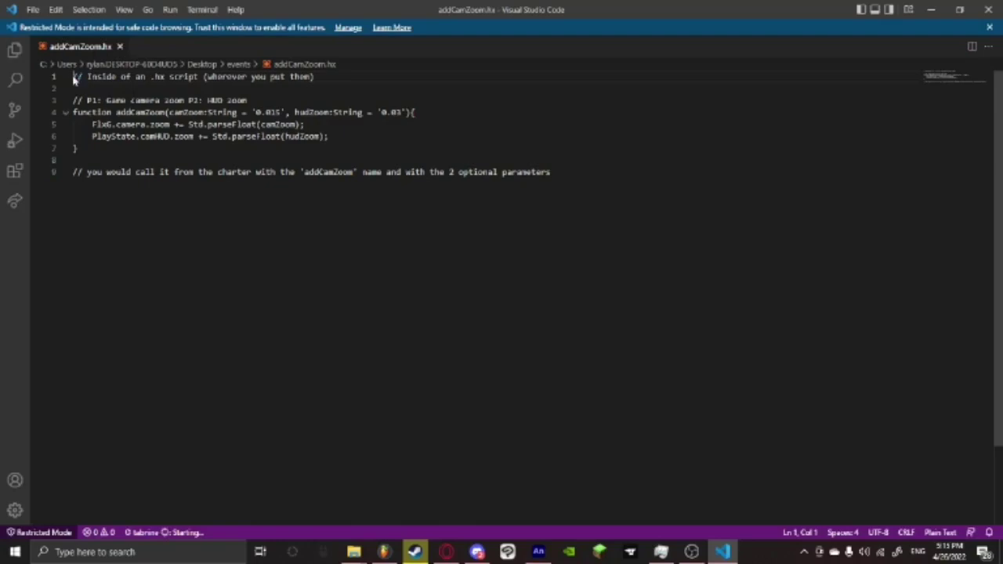
Highlight the first comment line, then the addCamZoom function block on lines 4-7
key("End")
key("shift+Right")
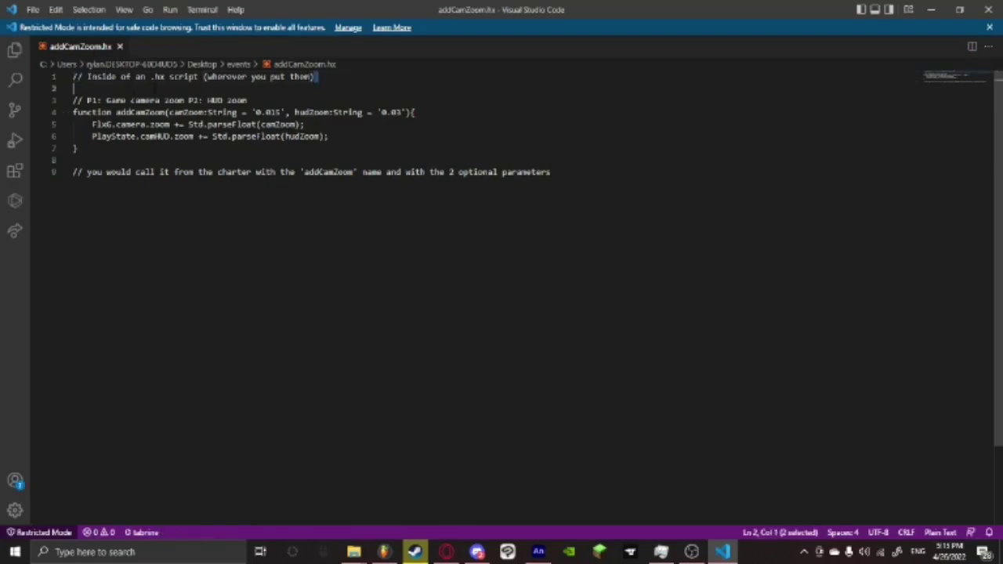
key("shift+Up")
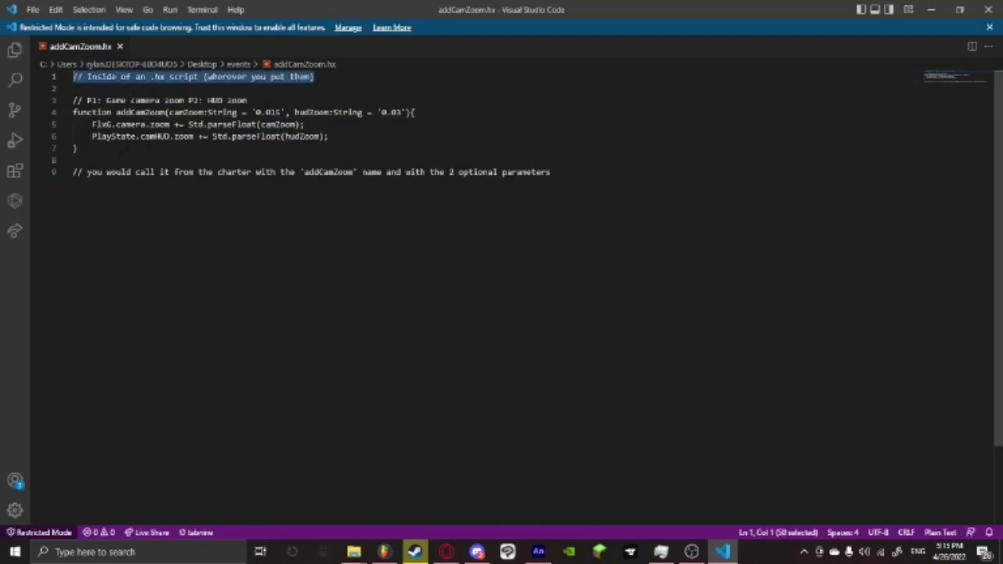
key("Down")
key("Down")
key("Down")
key("Down")
key("Down")
key("Down")
key("End")
key("shift+Up")
key("shift+Up")
key("shift+Up")
key("shift+Home")
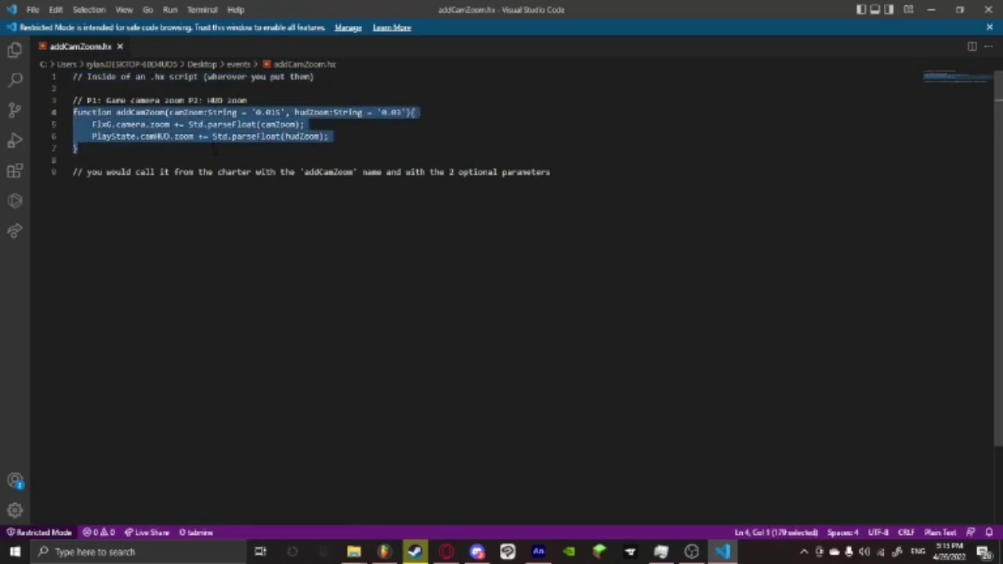
key("Escape")
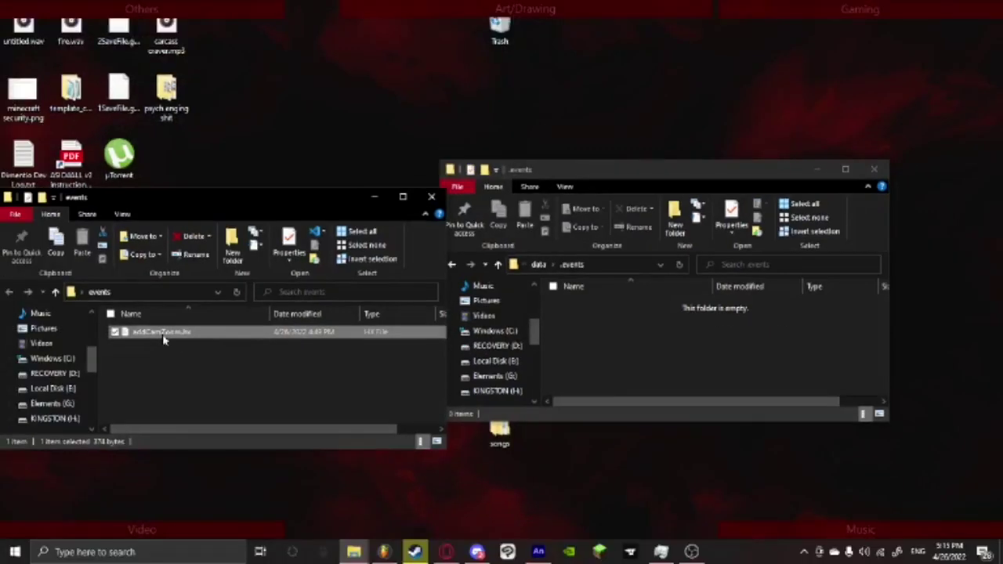
Move addCamZoom.hx into _events and rename it addCamZoom.txt, accepting the extension change
left_click_drag(128, 345, 638, 358)
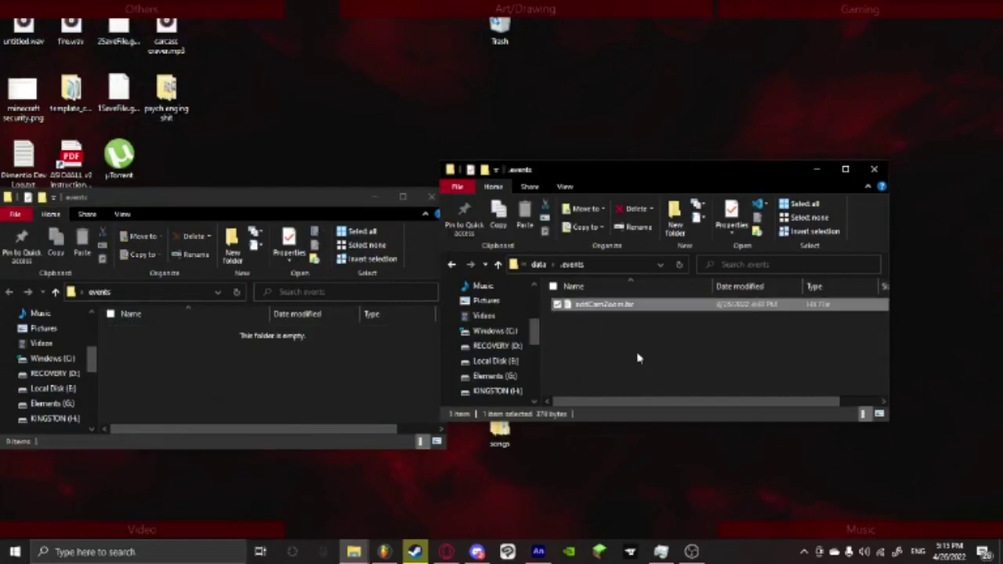
right_click(627, 312)
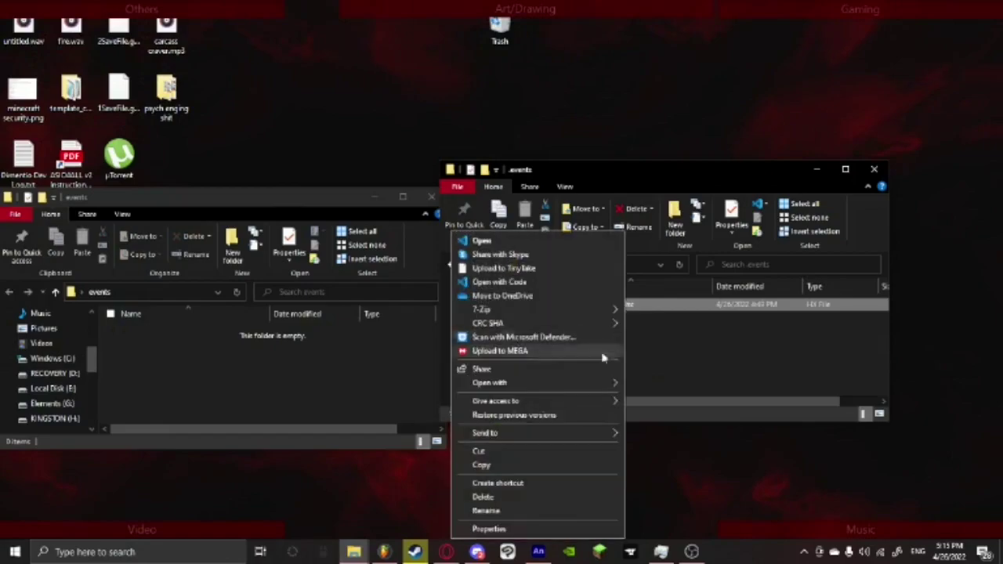
left_click(506, 510)
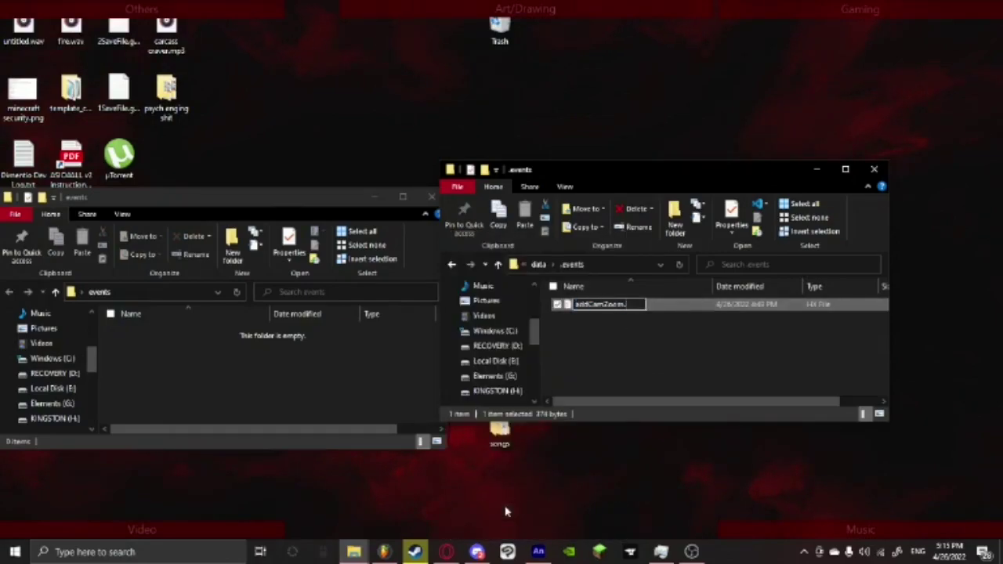
key("Return")
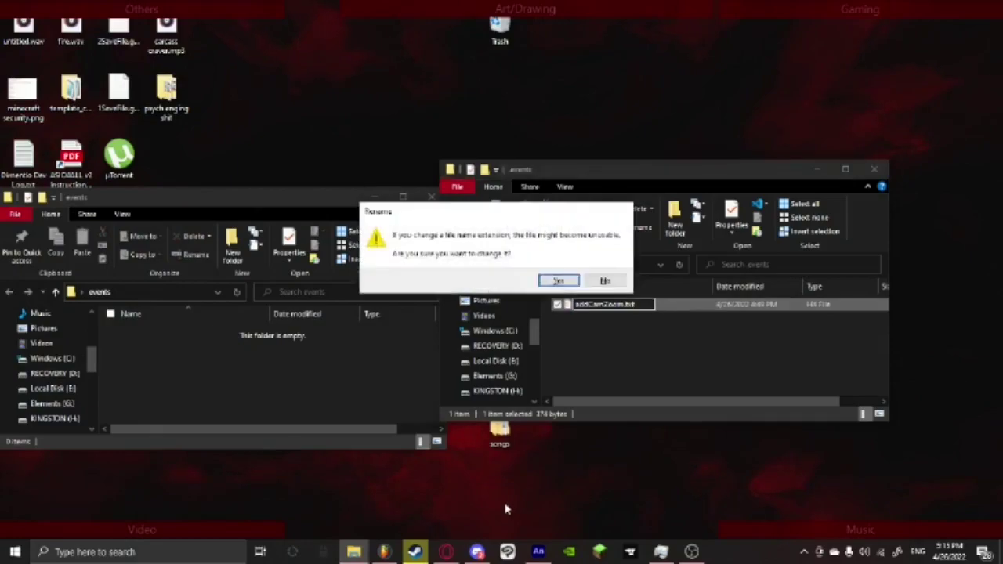
left_click(560, 281)
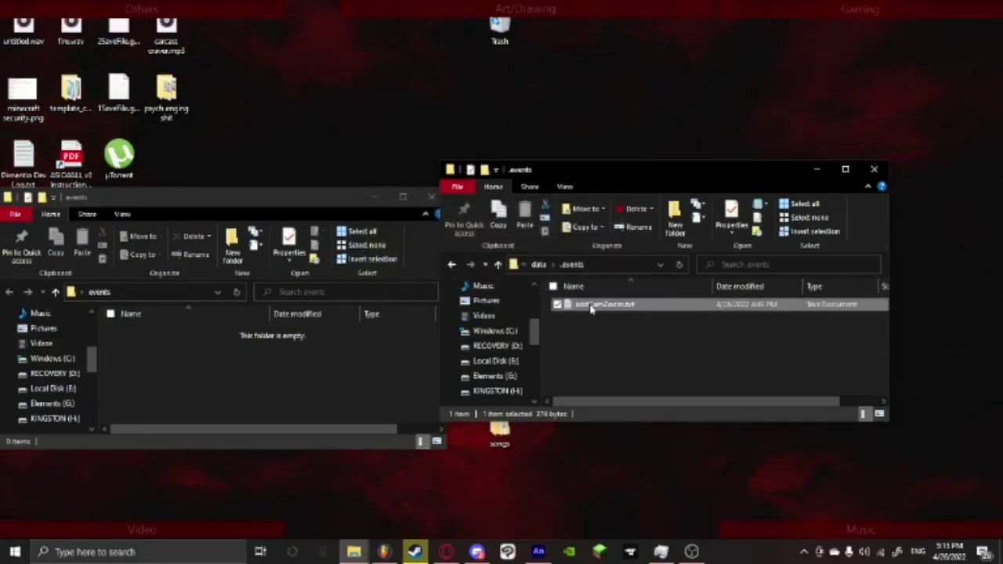
Preview addCamZoom.txt, rename it back to addCamZoom.hx, and check it in the code editor
double_click(594, 304)
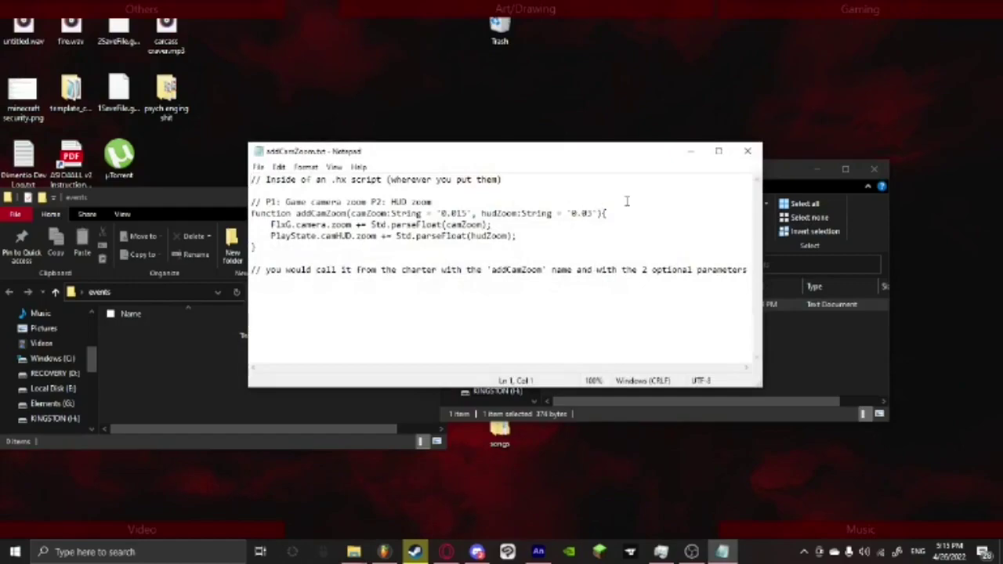
left_click(748, 150)
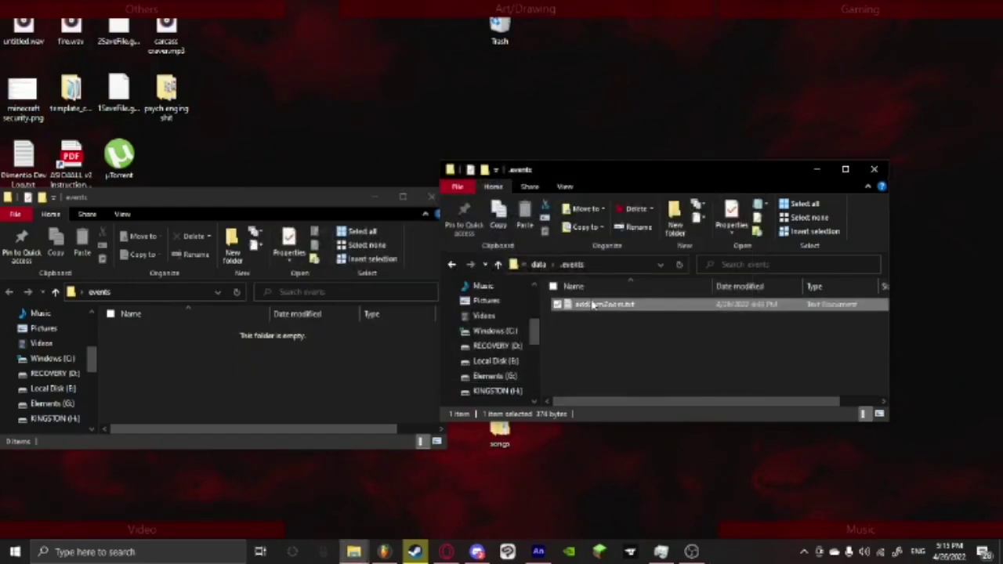
right_click(594, 304)
left_click(478, 515)
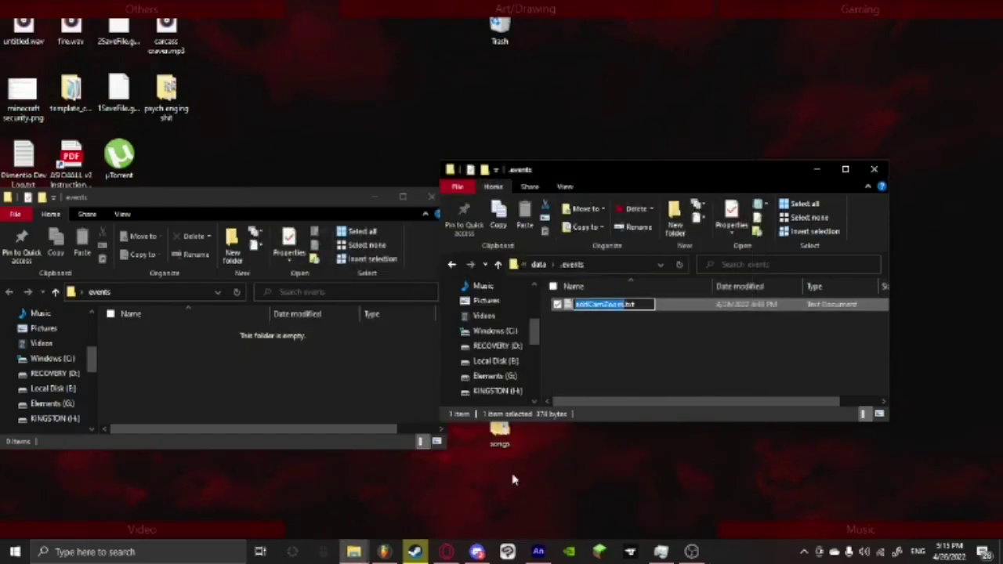
key("End")
key("BackSpace")
key("BackSpace")
type("lua")
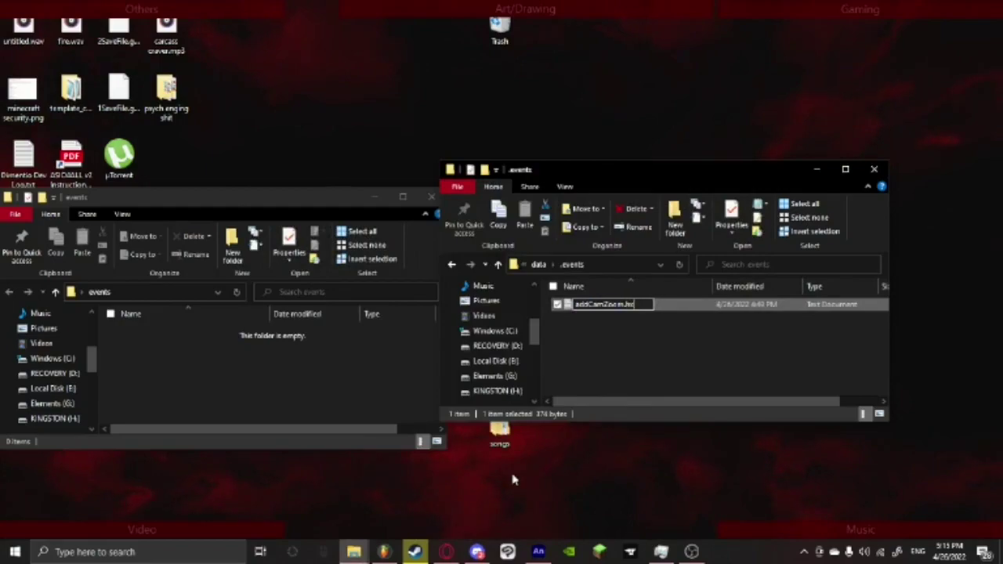
key("Return")
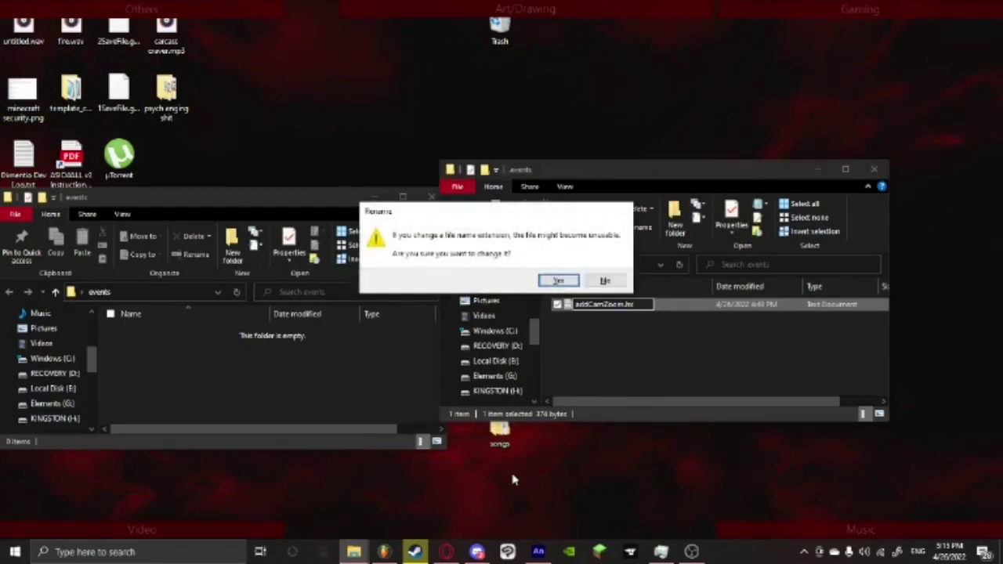
left_click(558, 280)
double_click(583, 310)
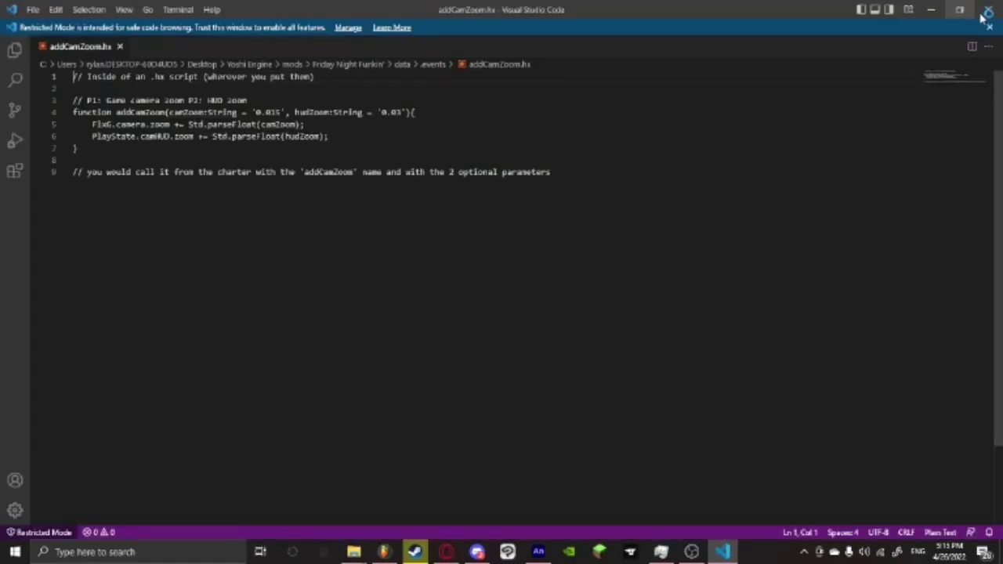
left_click(991, 8)
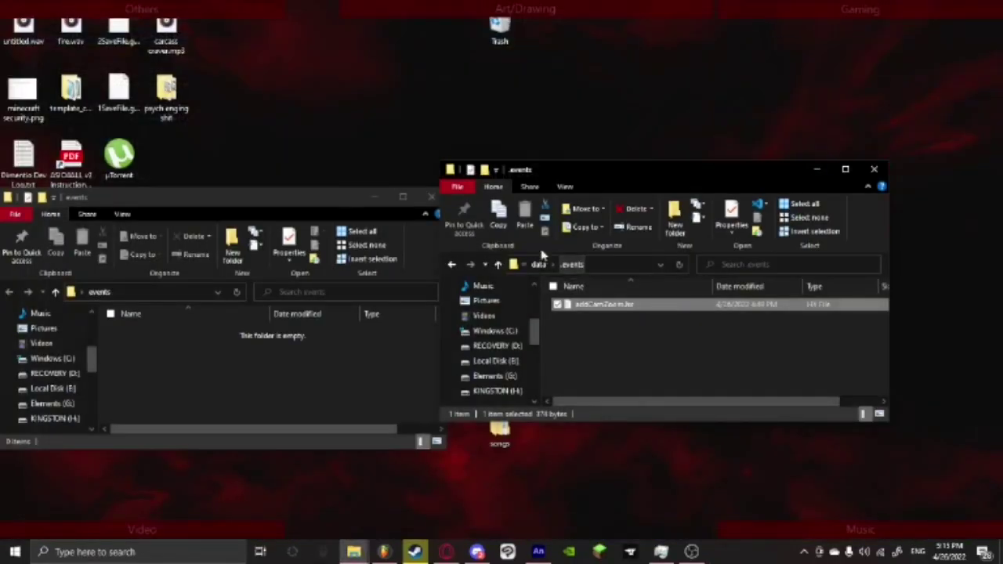
Go back up to the Yoshi Engine folder and launch YoshiCrafterEngine.exe
left_click(539, 264)
left_click(541, 264)
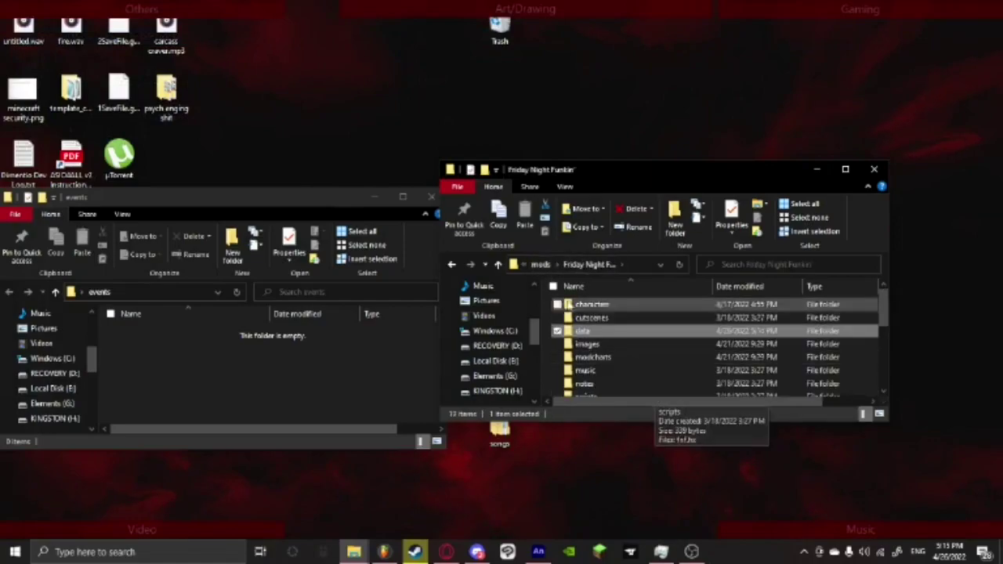
left_click(541, 265)
left_click(541, 265)
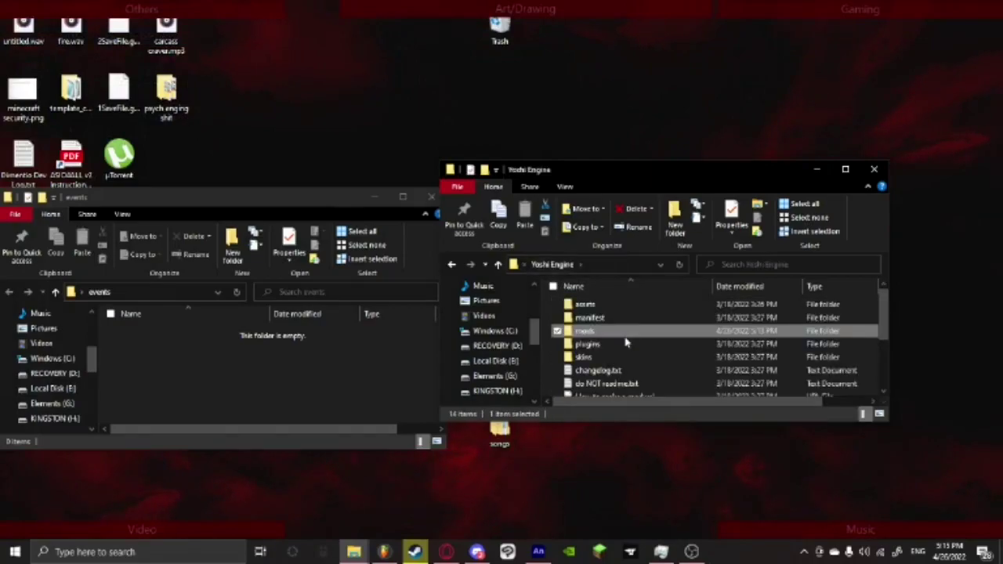
scroll(619, 345, "down", 2)
left_click(594, 389)
double_click(593, 391)
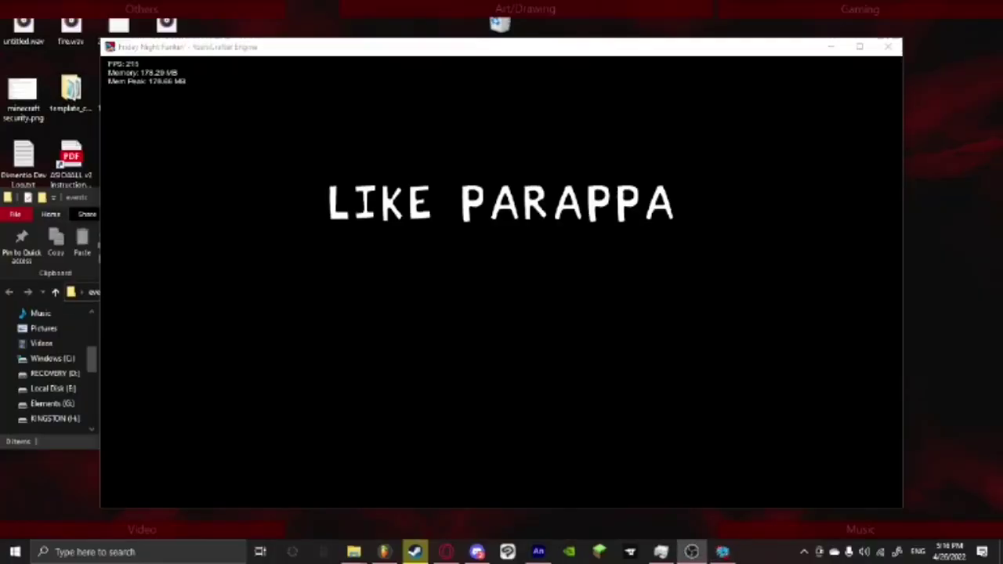
Maximize the game window, skip the intro, and enter the Free Play song list
left_click(860, 47)
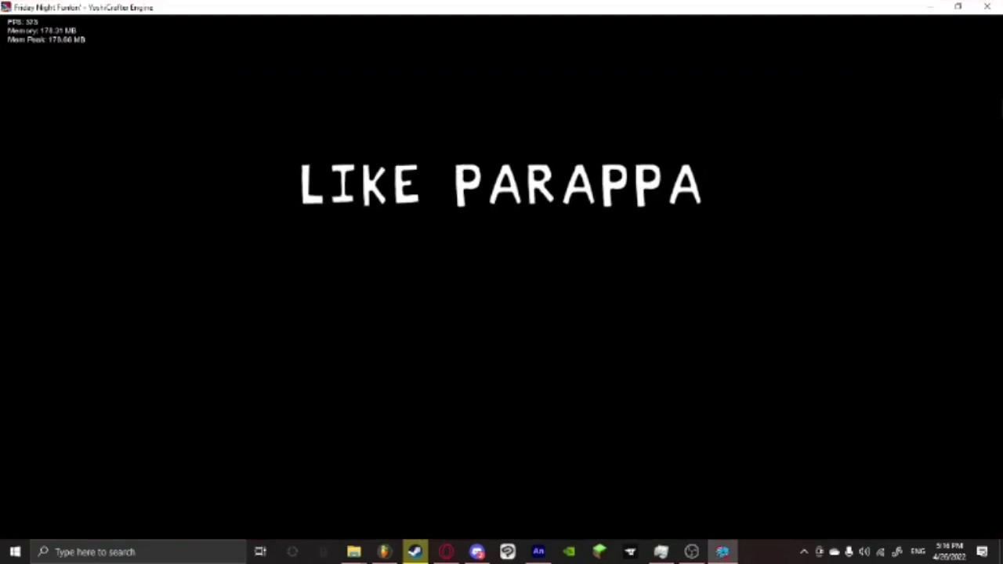
key("Return")
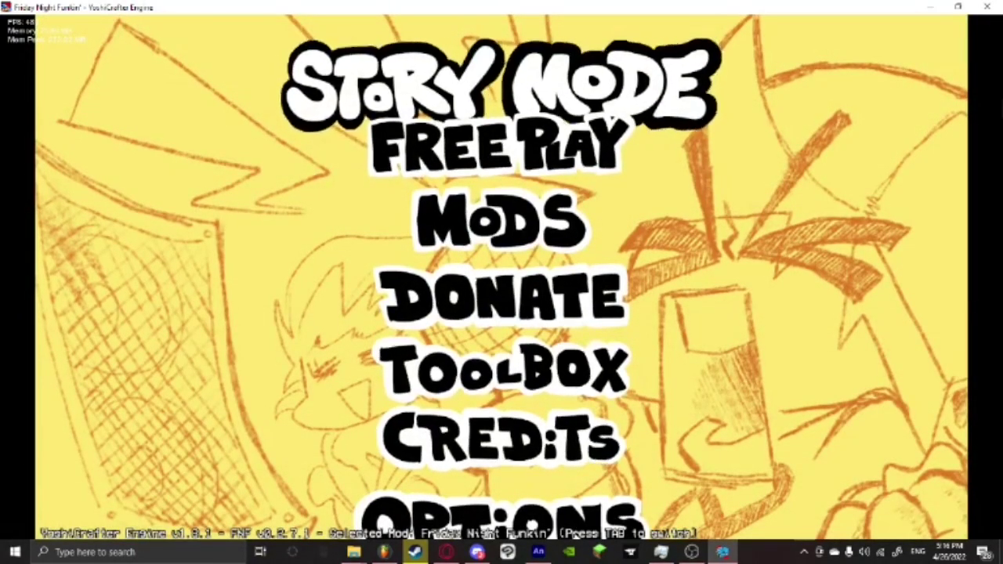
key("Down")
key("Return")
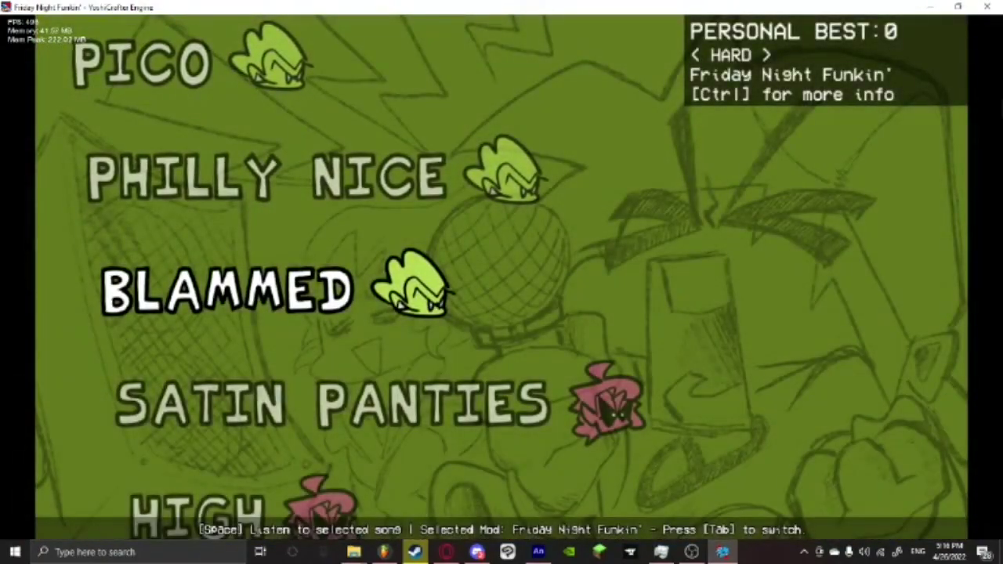
Open Blammed in the chart editor, play it, and step back to section 8
key("plus")
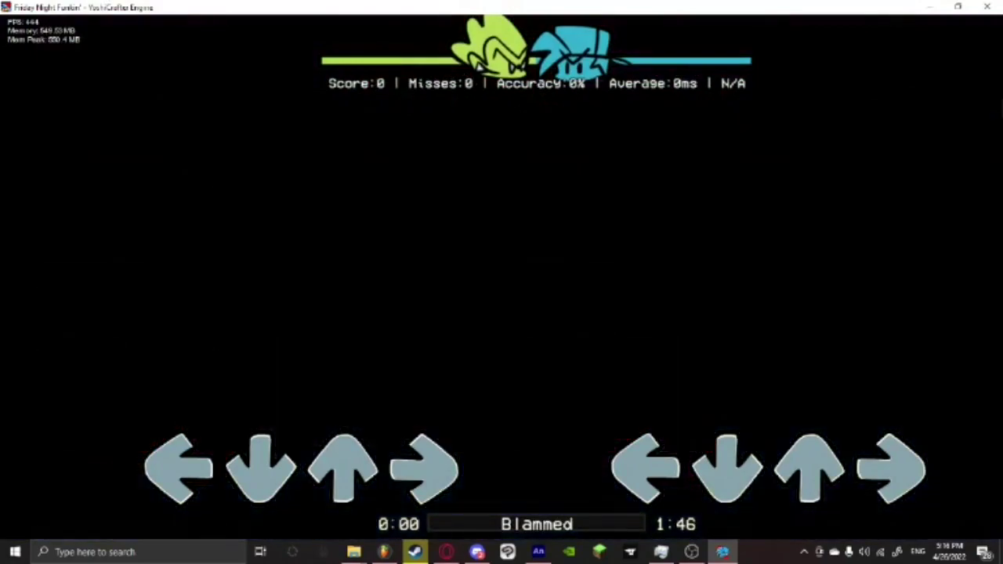
key("7")
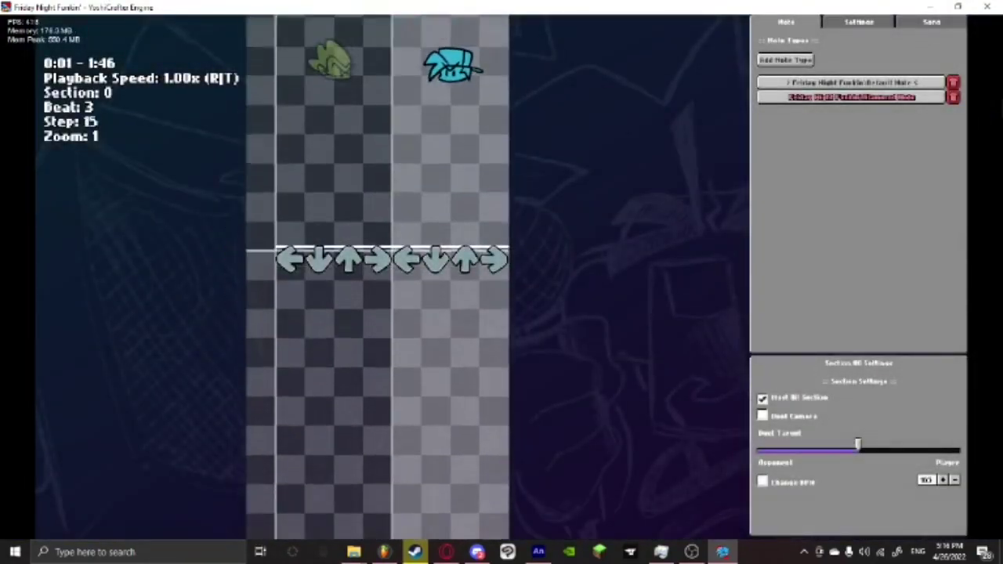
key("space")
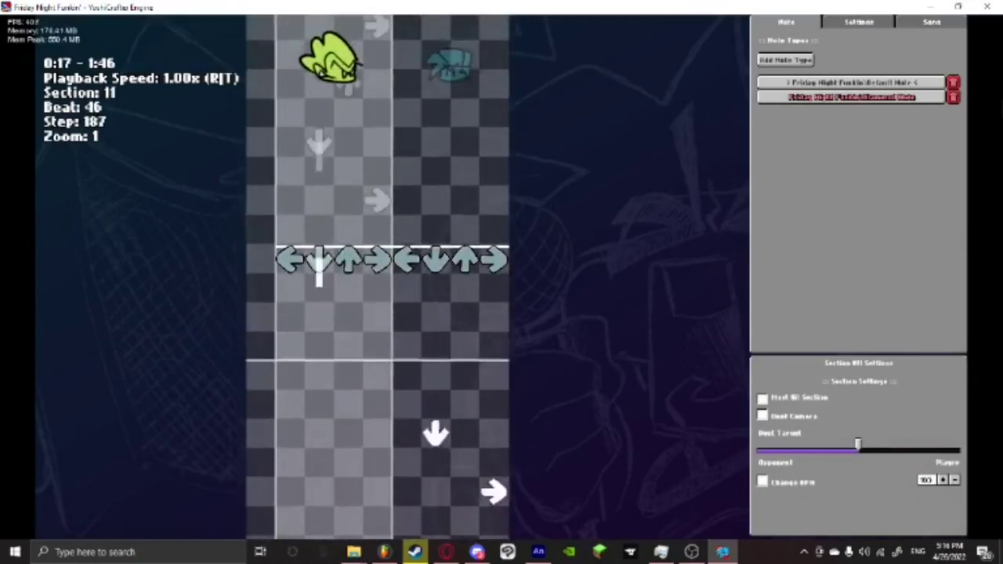
key("a")
key("a")
key("a")
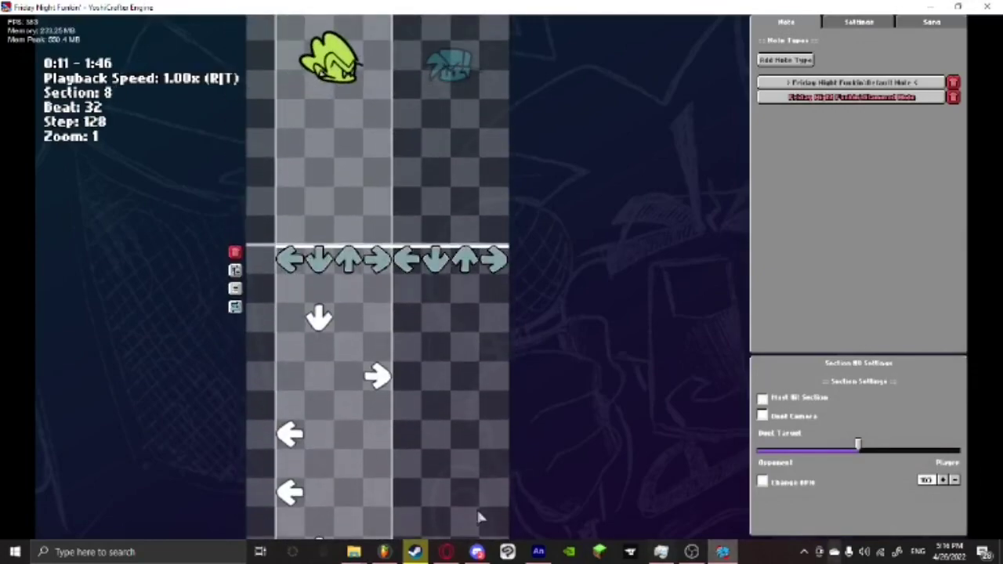
Open and dismiss the Add an event dialog, then show Blammed's Song settings tab
left_click(261, 268)
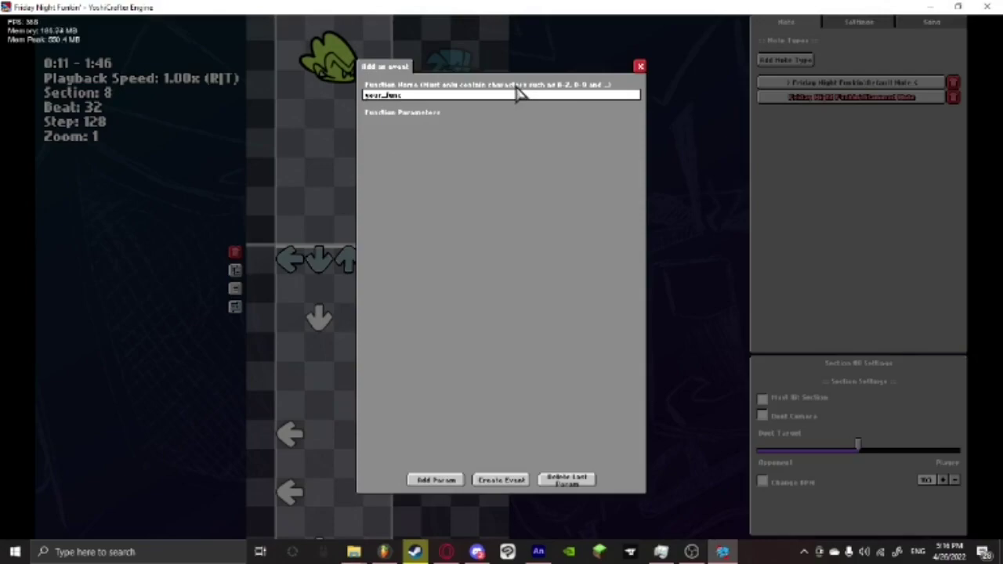
left_click(640, 67)
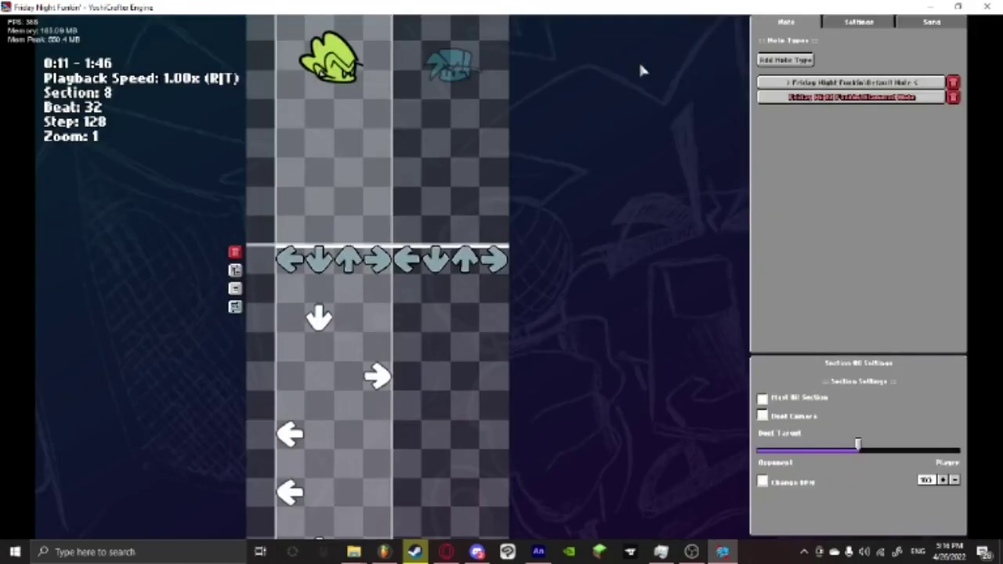
left_click(929, 24)
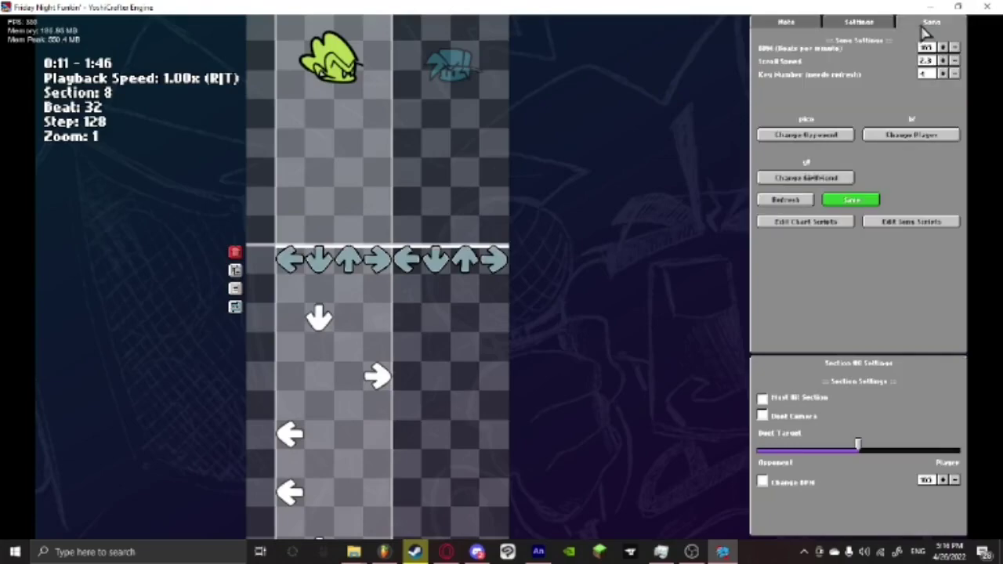
Delete the addCamZoom song-script entry, save the list, then reopen it and choose Add Script
left_click(920, 227)
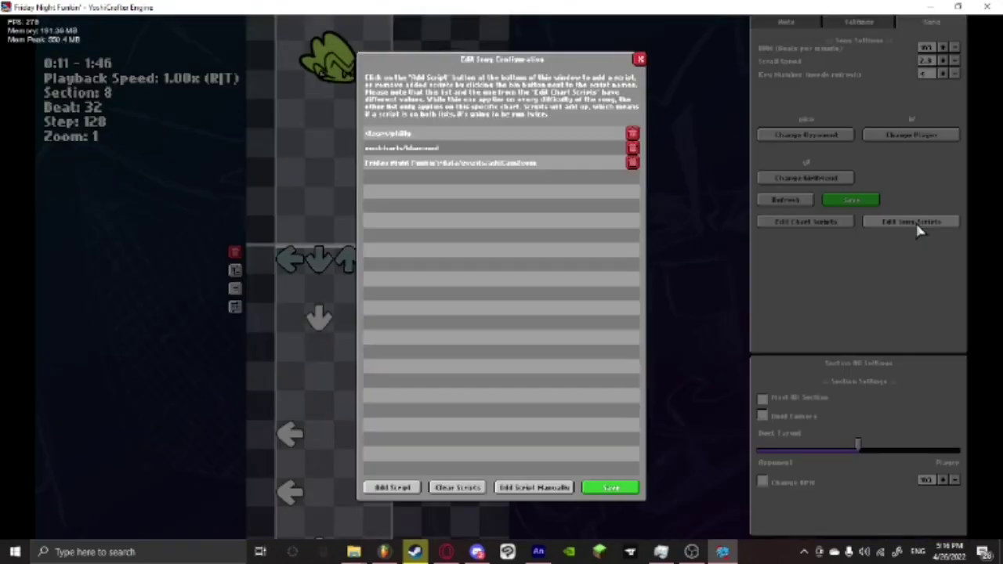
left_click(632, 162)
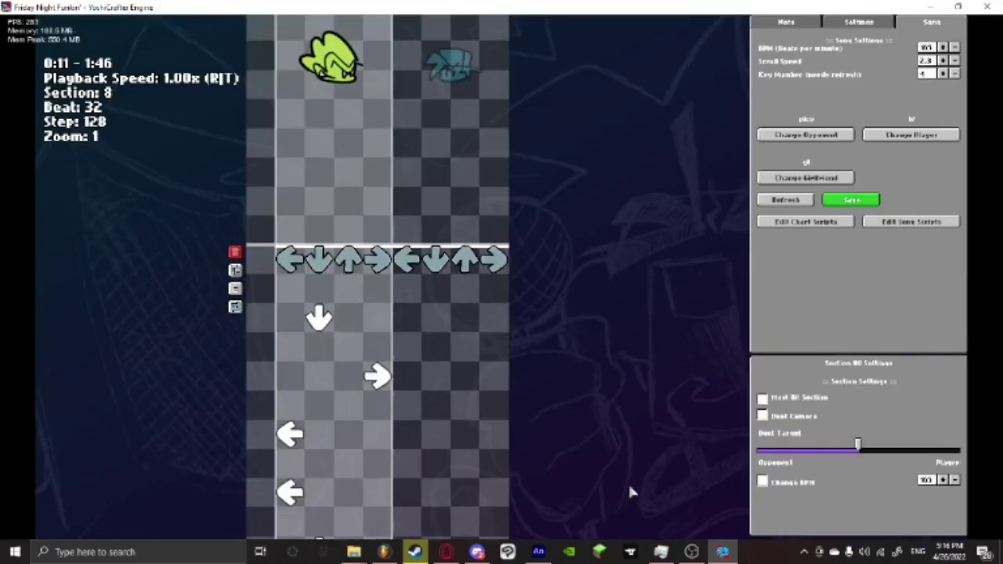
left_click(624, 487)
left_click(910, 223)
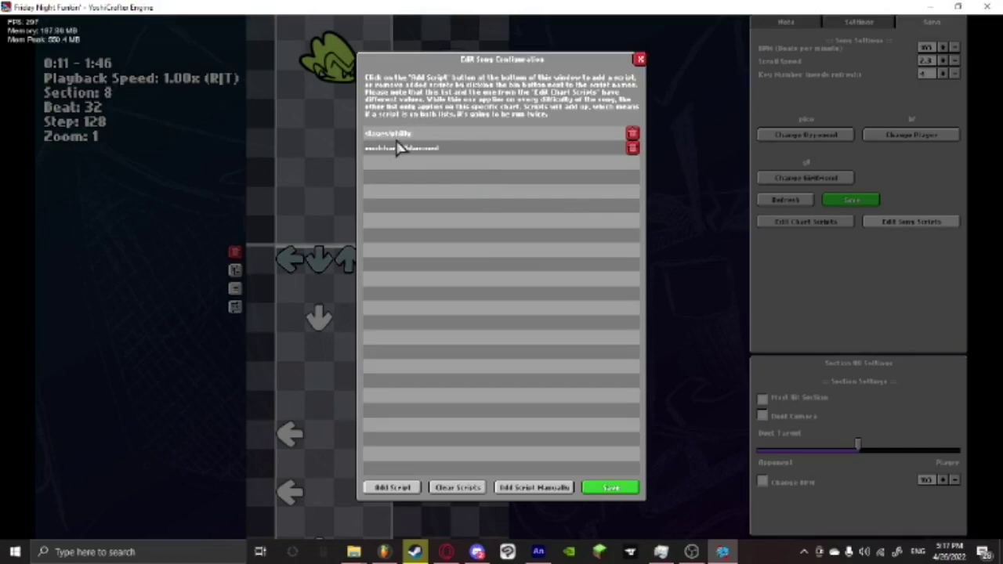
left_click(385, 488)
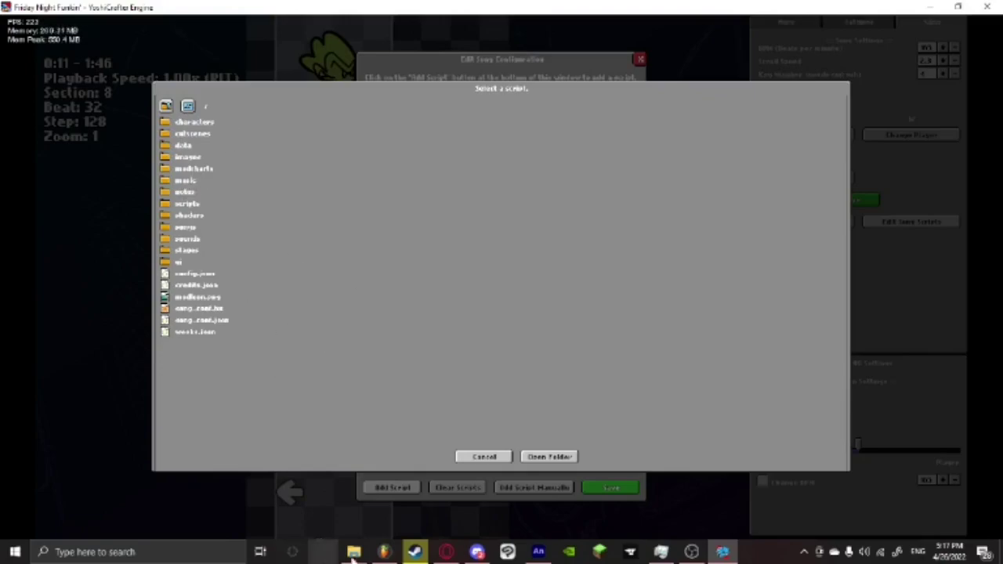
Switch to the Yoshi Engine Explorer window and browse mods, Friday Night Funkin' and the other mod's folder
mouse_move(354, 552)
left_click(321, 517)
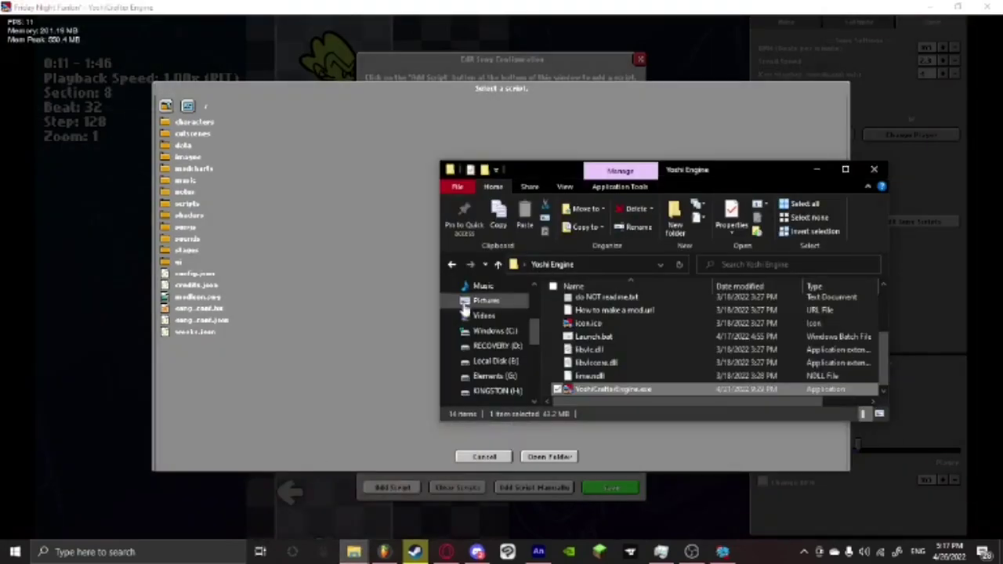
double_click(600, 331)
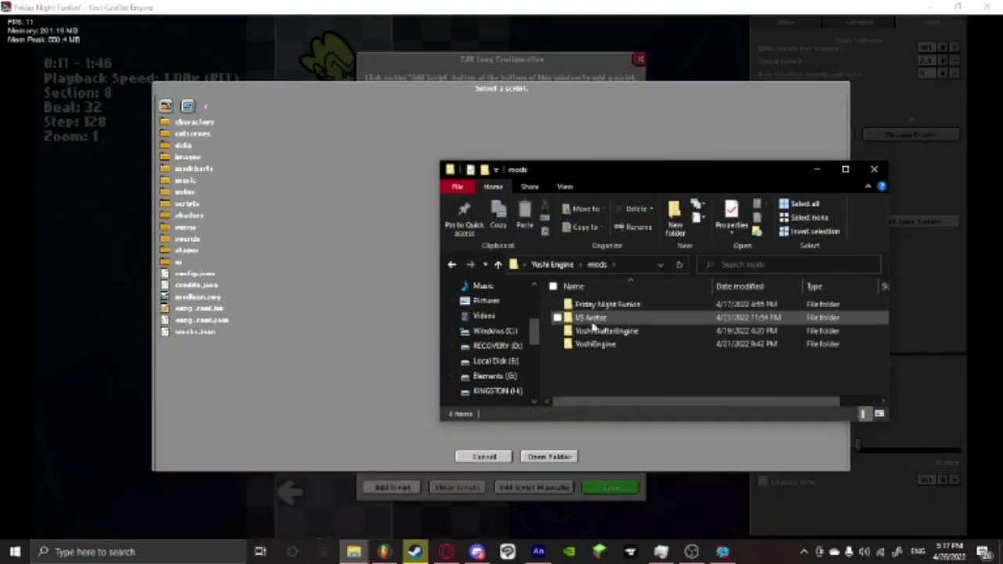
double_click(595, 304)
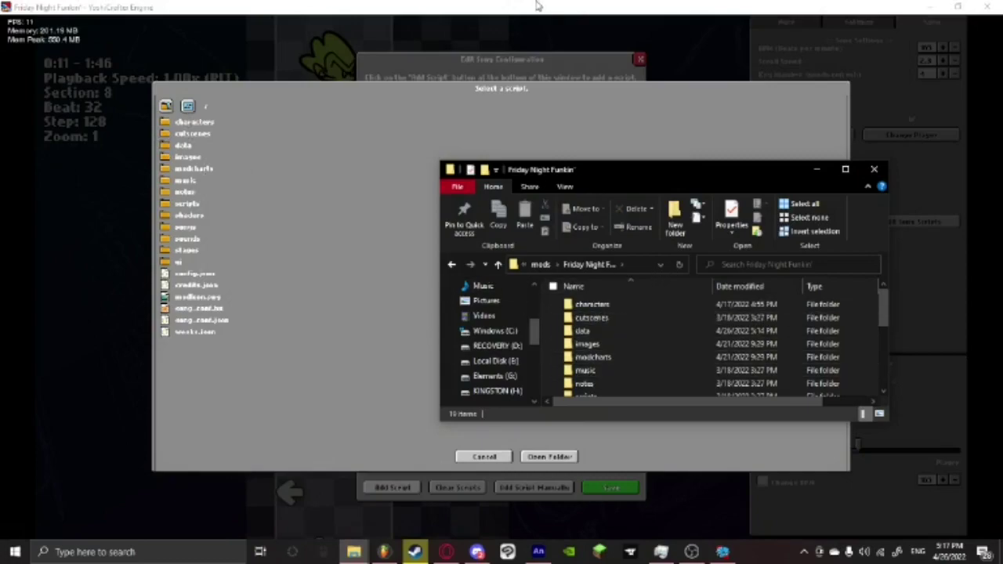
left_click(541, 264)
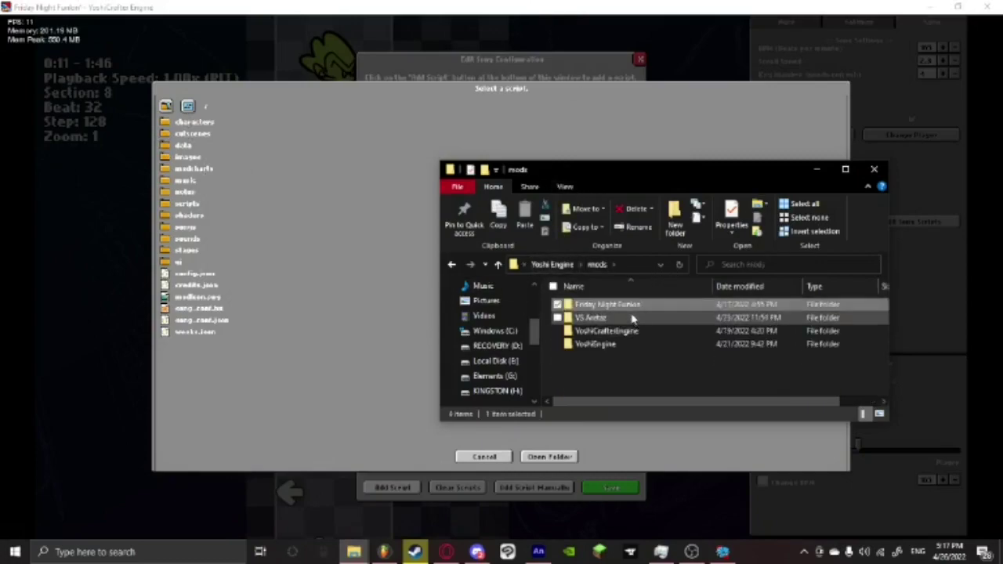
left_click(608, 320)
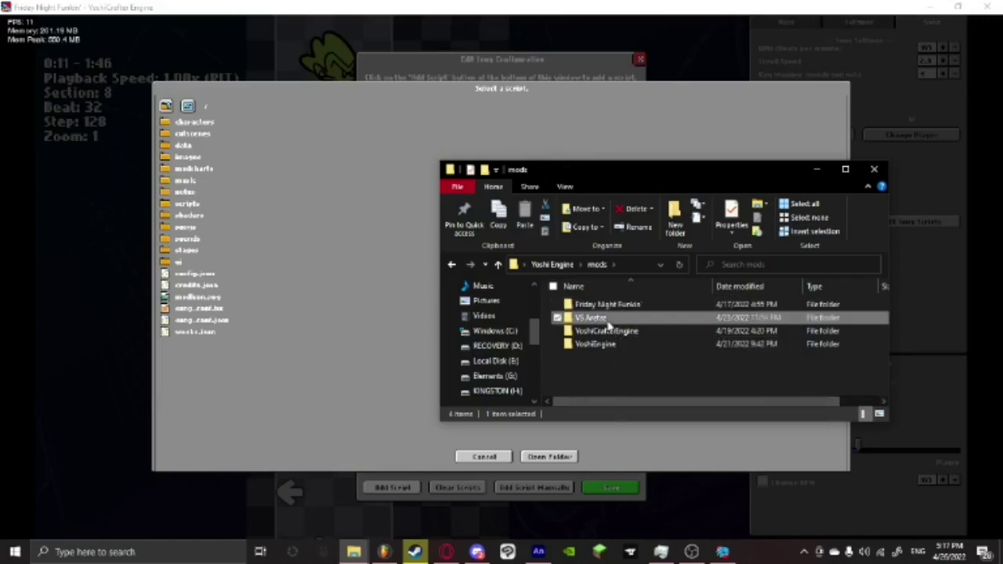
double_click(608, 322)
scroll(601, 324, "down", 3)
scroll(604, 322, "up", 3)
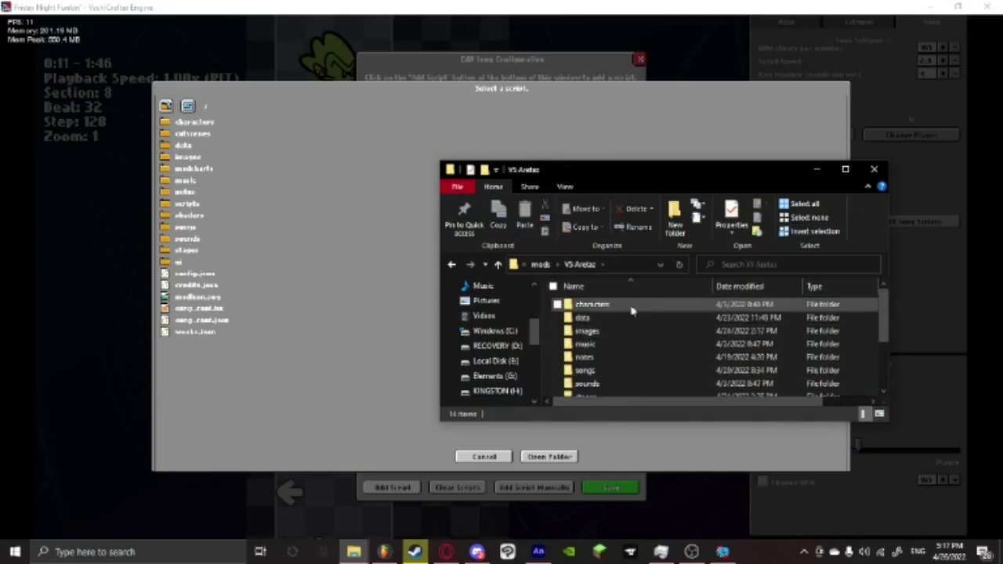
scroll(623, 341, "down", 2)
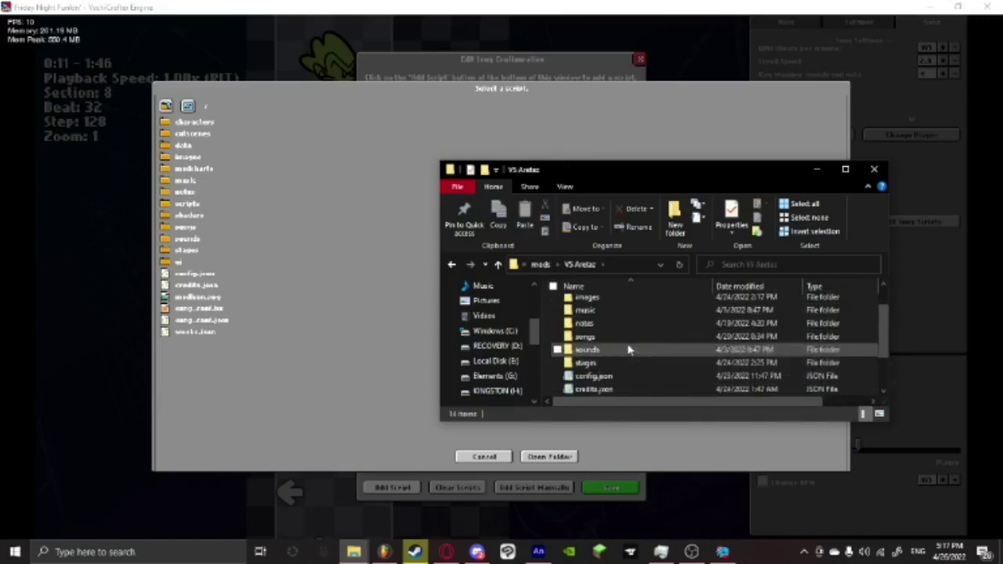
left_click(539, 265)
Add data/events/addCamZoom.hx to Blammed's song scripts and save the song configuration
left_click(817, 168)
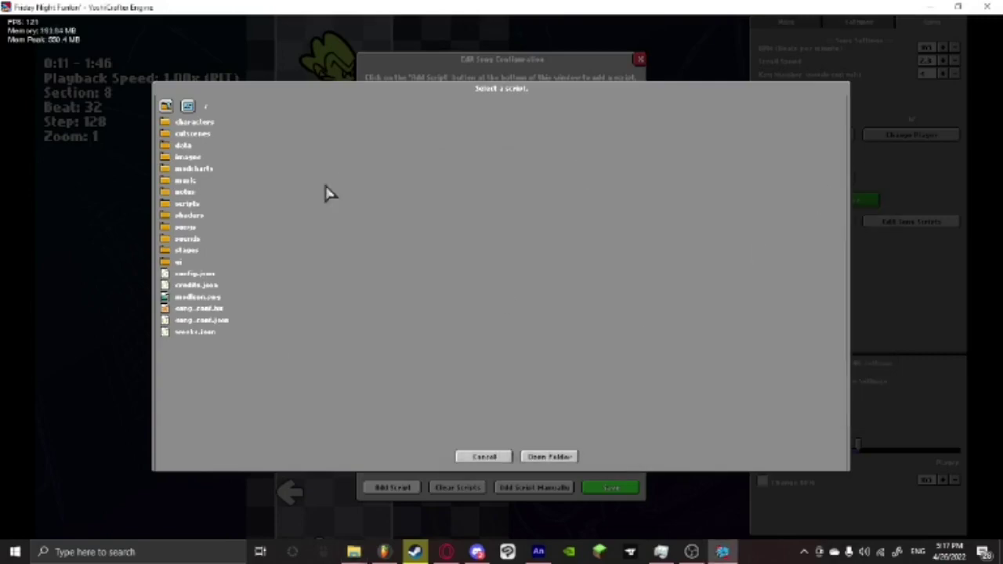
left_click(182, 147)
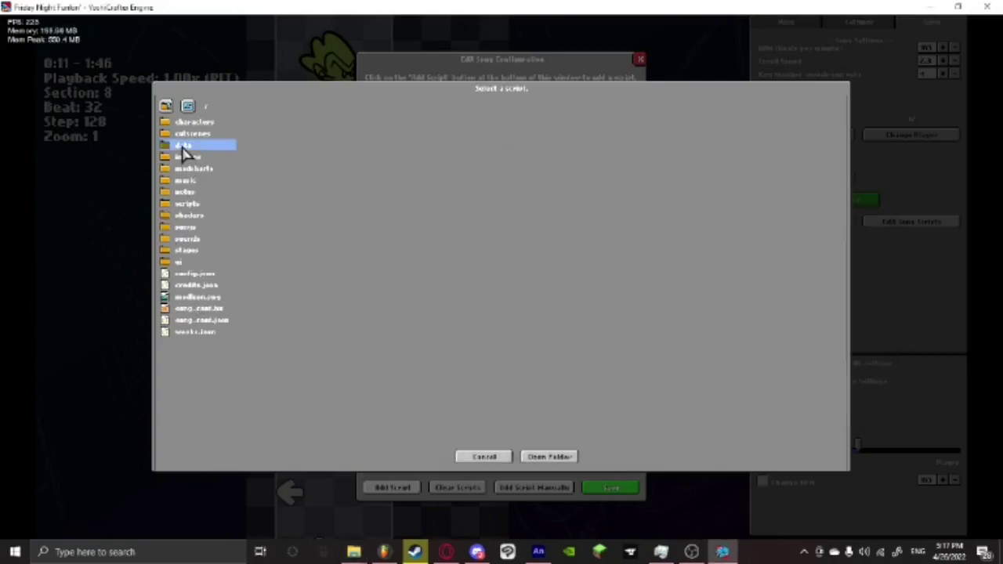
double_click(182, 148)
double_click(198, 132)
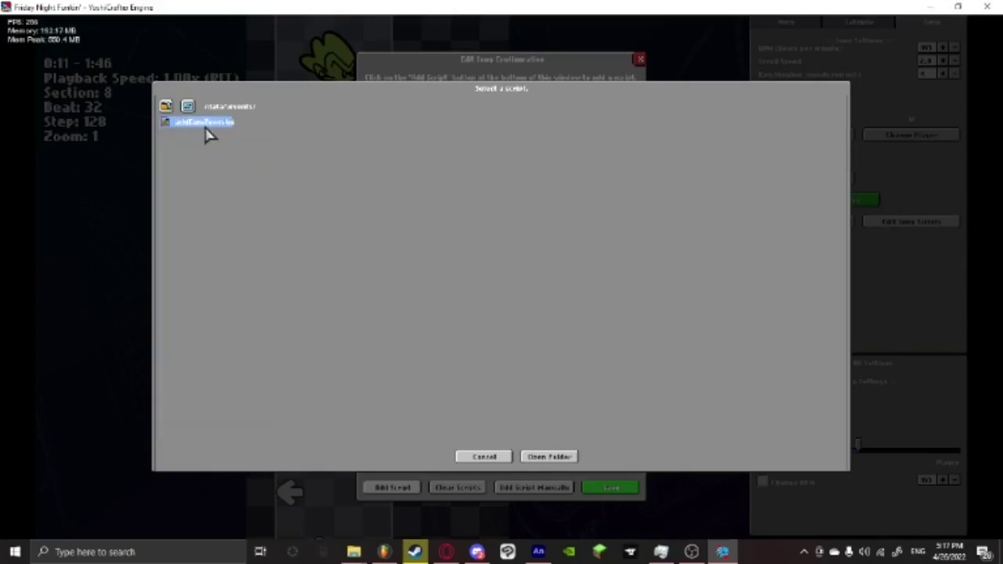
double_click(219, 127)
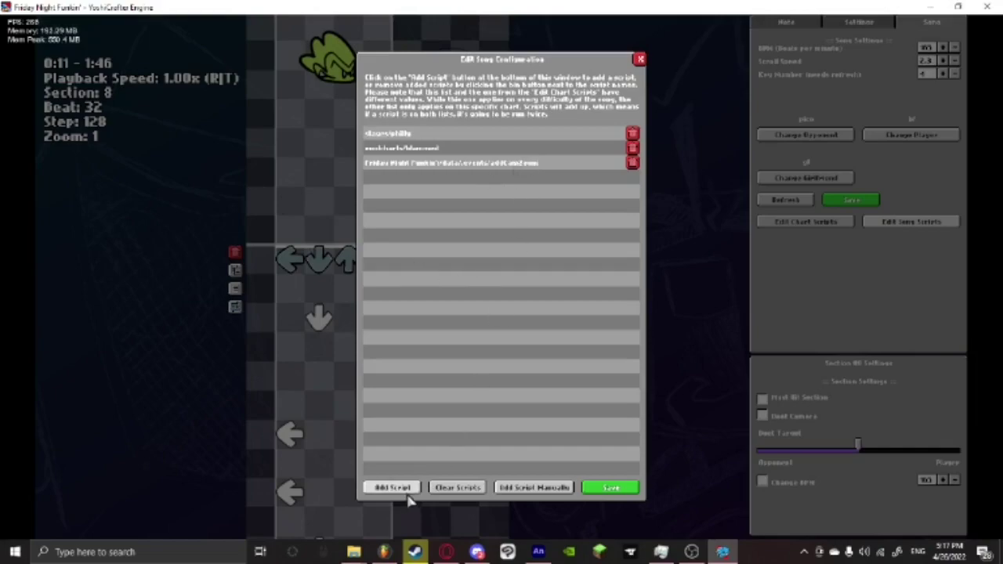
left_click(615, 491)
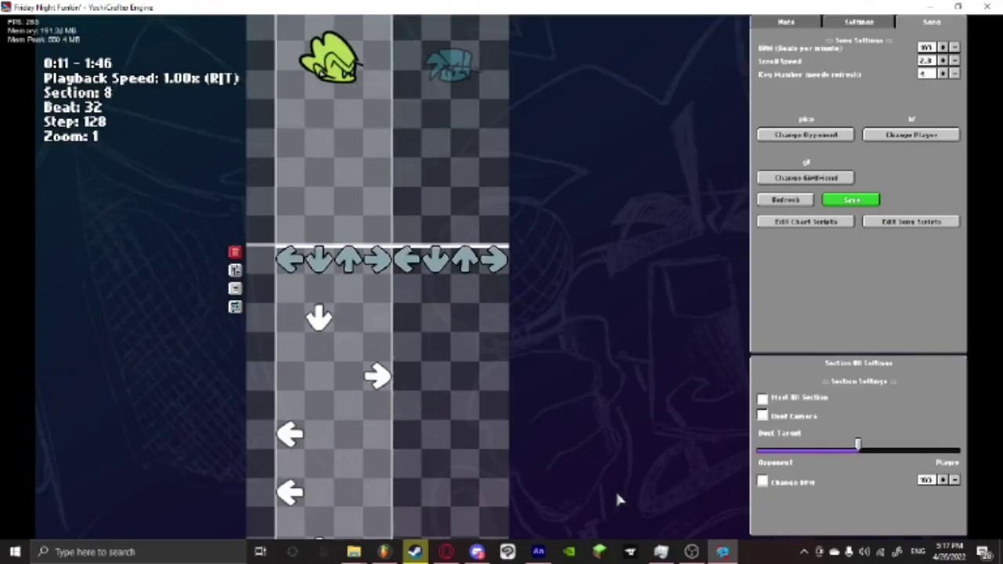
Create an addCamZoom event with parameters 3.5 and 2 at step 128, the start of section 8
left_click(264, 260)
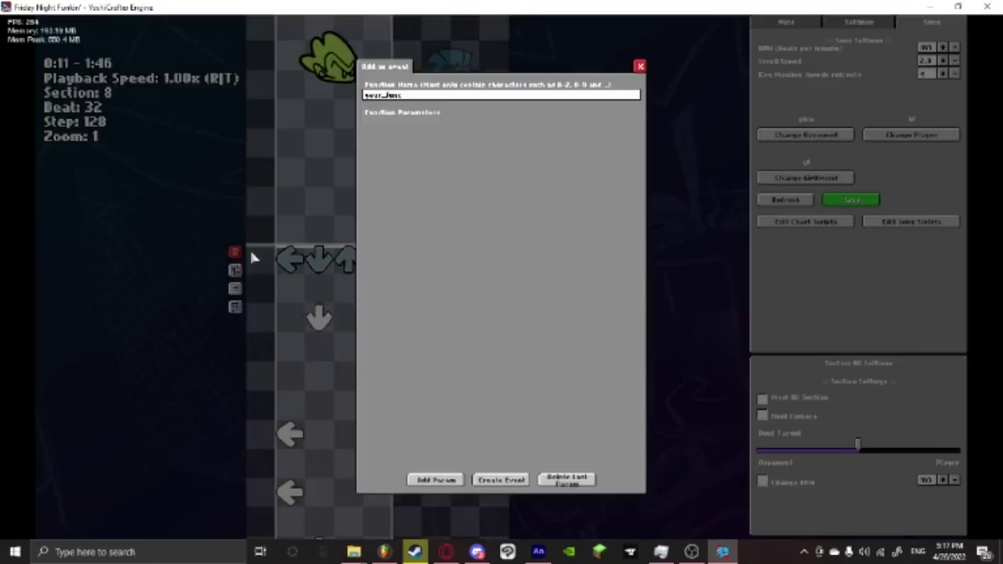
left_click(434, 97)
left_click(436, 480)
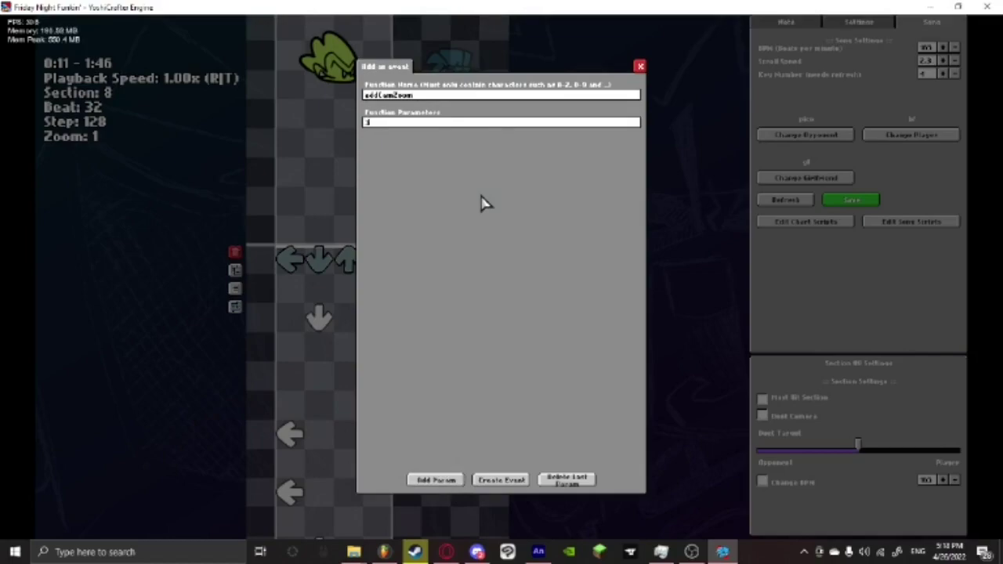
left_click(439, 480)
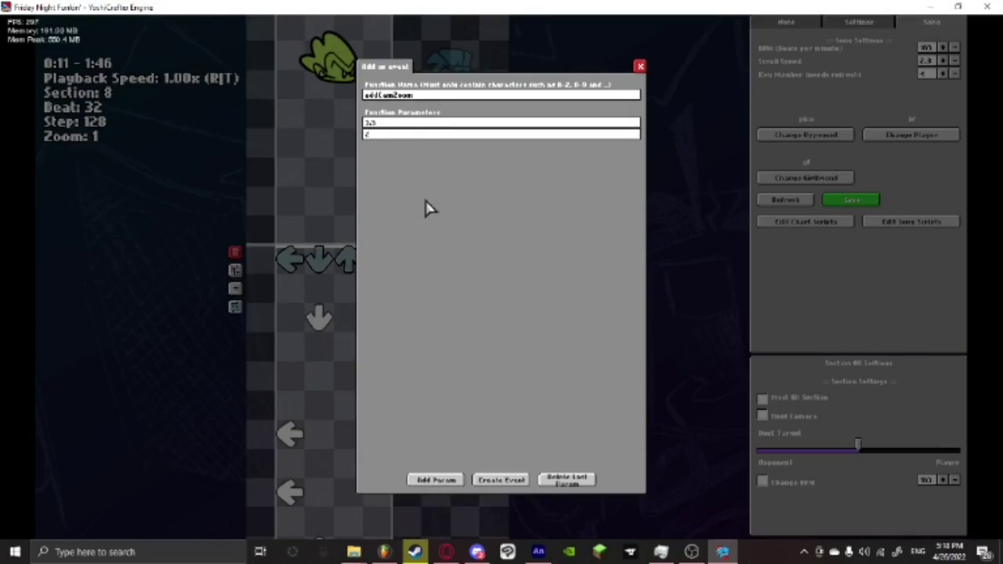
left_click(509, 479)
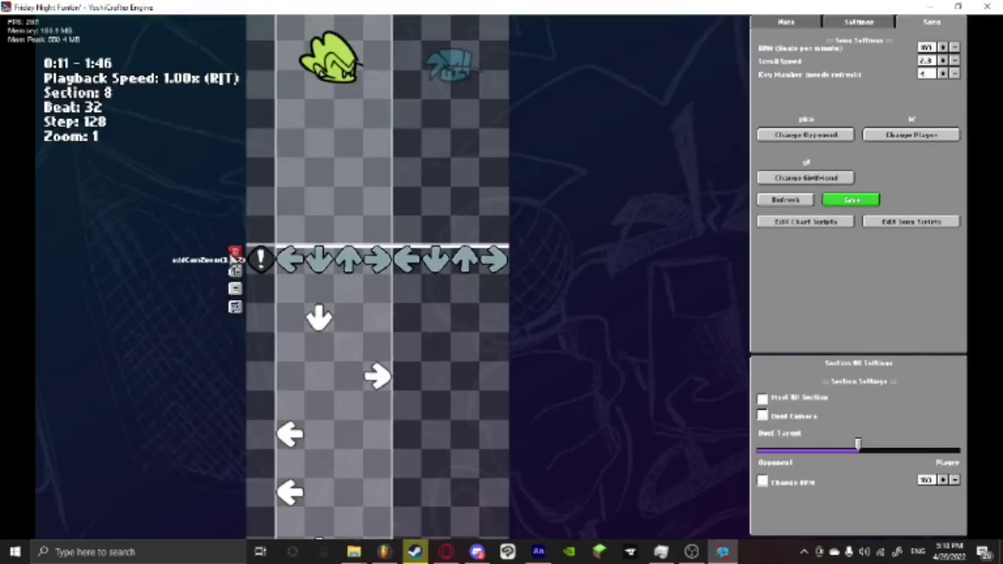
scroll(235, 264, "up", 3)
scroll(262, 325, "down", 2)
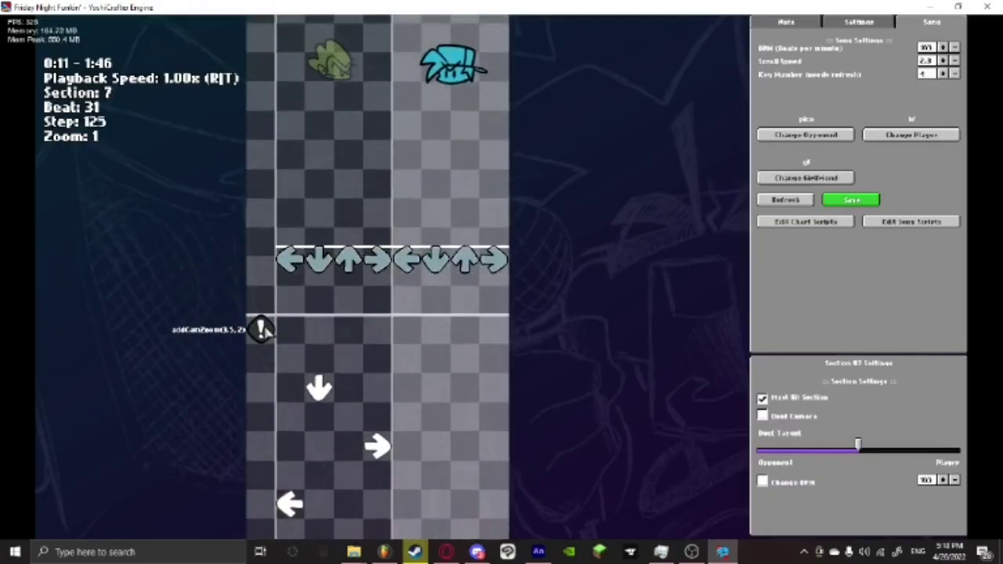
scroll(266, 333, "down", 2)
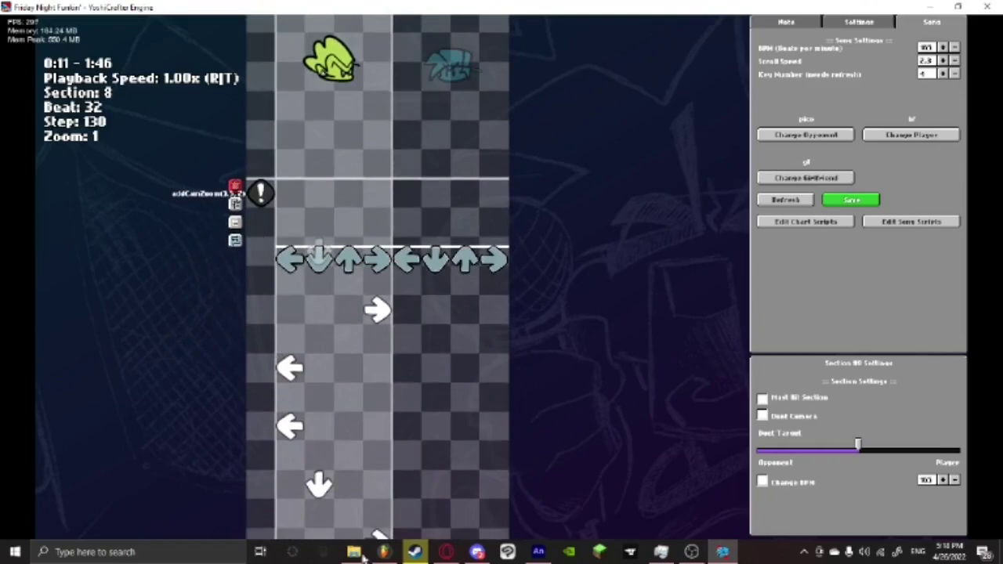
Close the empty events folder window
mouse_move(355, 553)
left_click(415, 478)
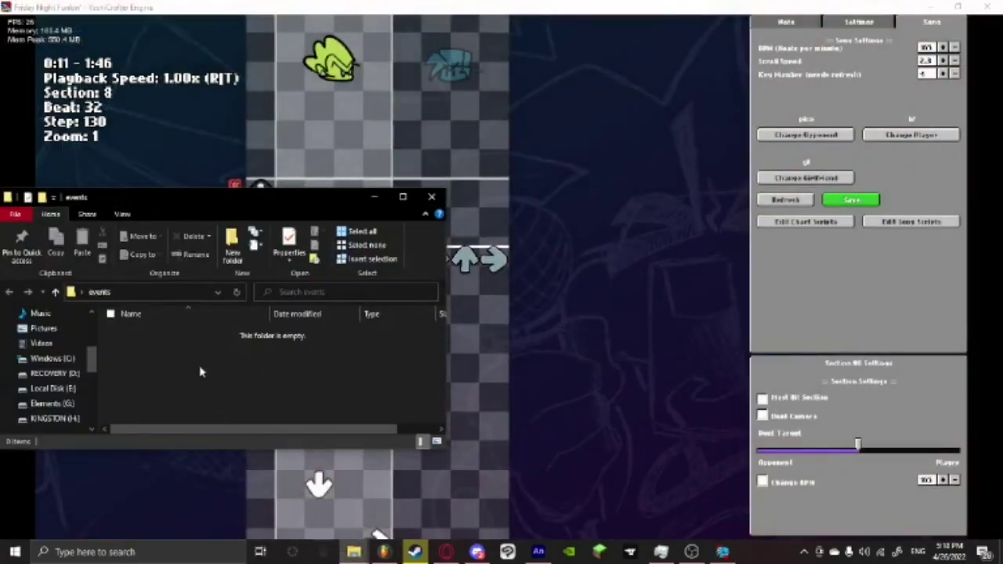
left_click(431, 197)
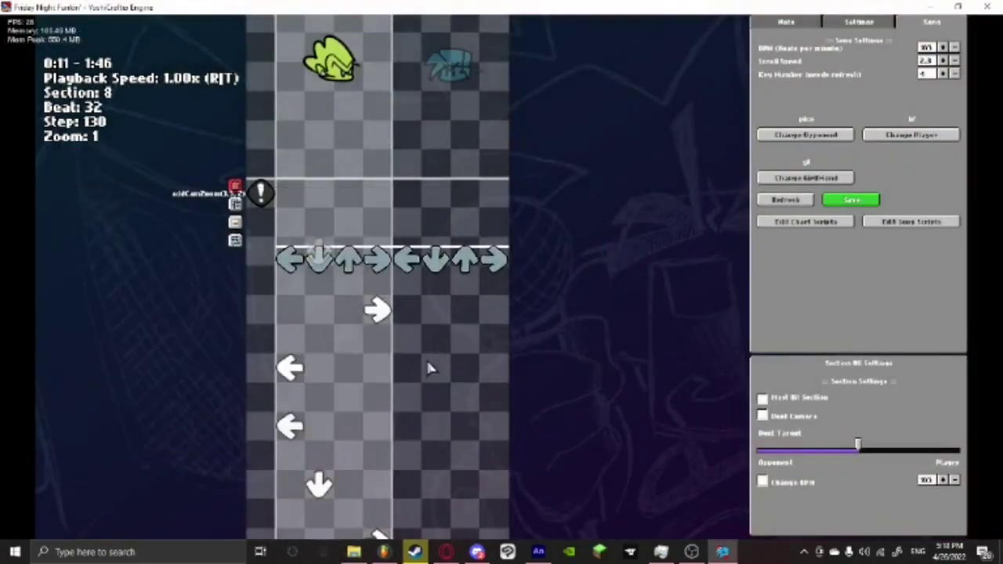
In the mods window, go to Friday Night Funkin'/data/.events and select addCamZoom.hx
left_click(354, 552)
double_click(596, 305)
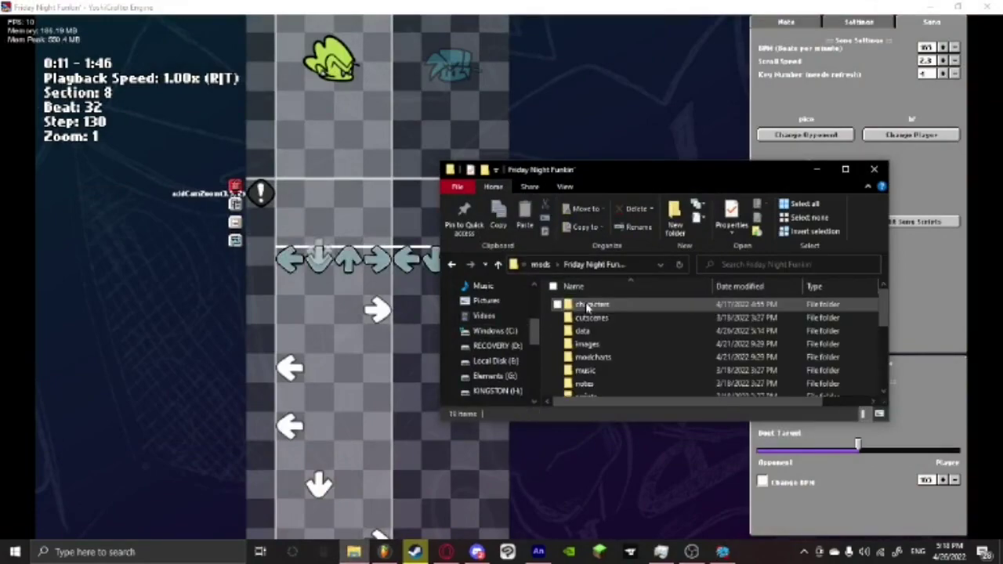
double_click(627, 331)
double_click(589, 304)
left_click(605, 306)
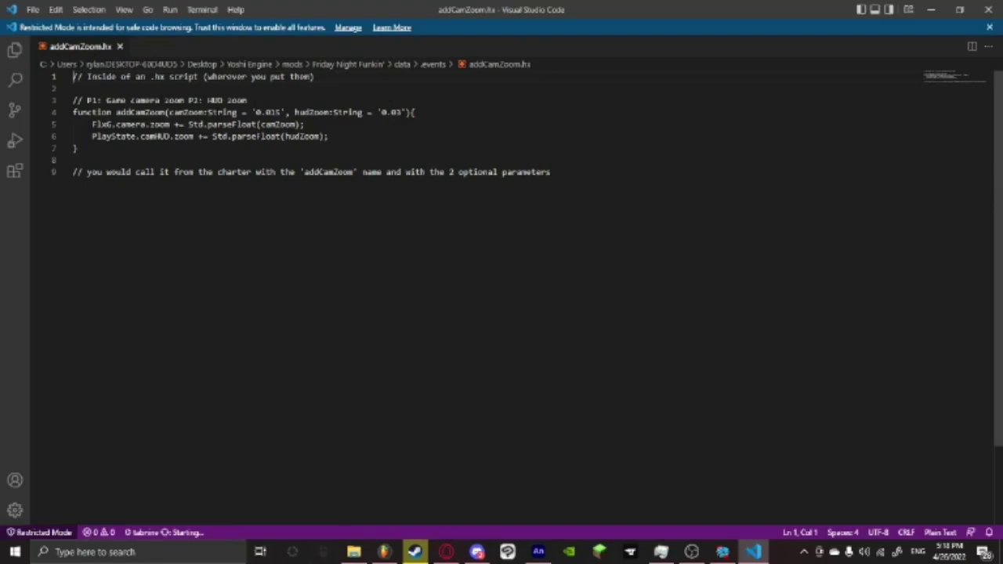
Highlight camZoom (default 0.015), hudZoom (default 0.03) and the P1/P2 comment in addCamZoom.hx
left_click_drag(168, 112, 281, 112)
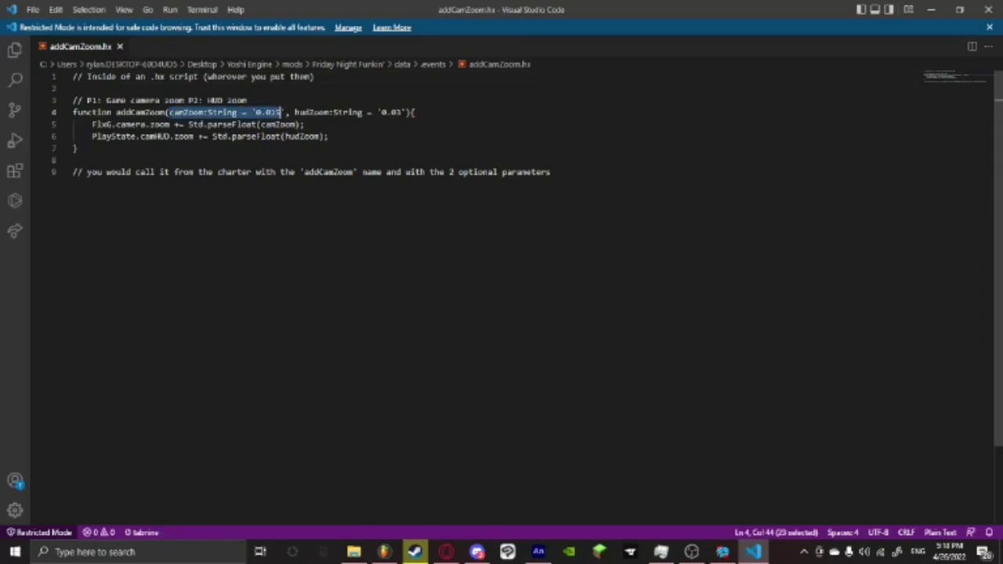
left_click_drag(295, 112, 416, 112)
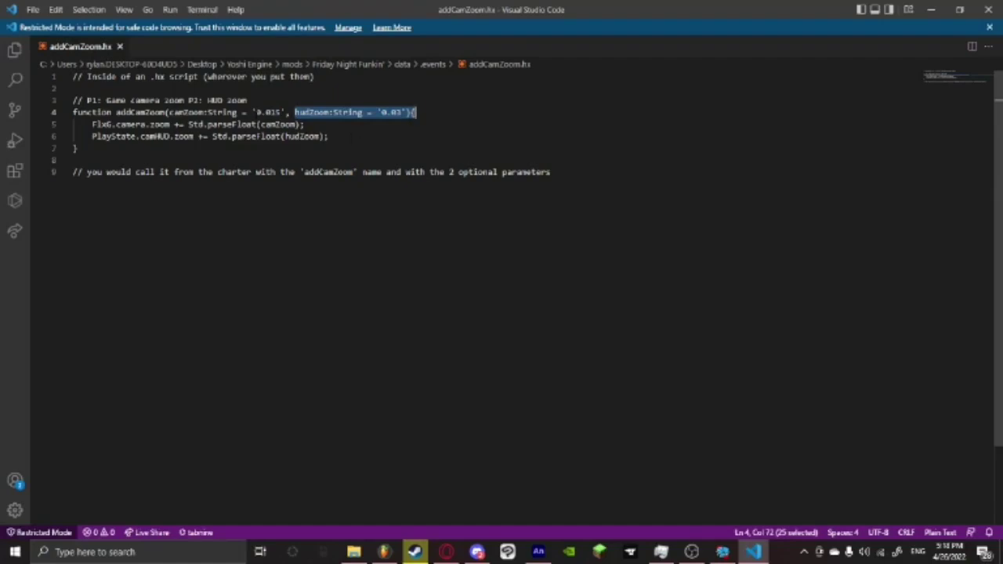
left_click(254, 112)
left_click_drag(255, 112, 275, 112)
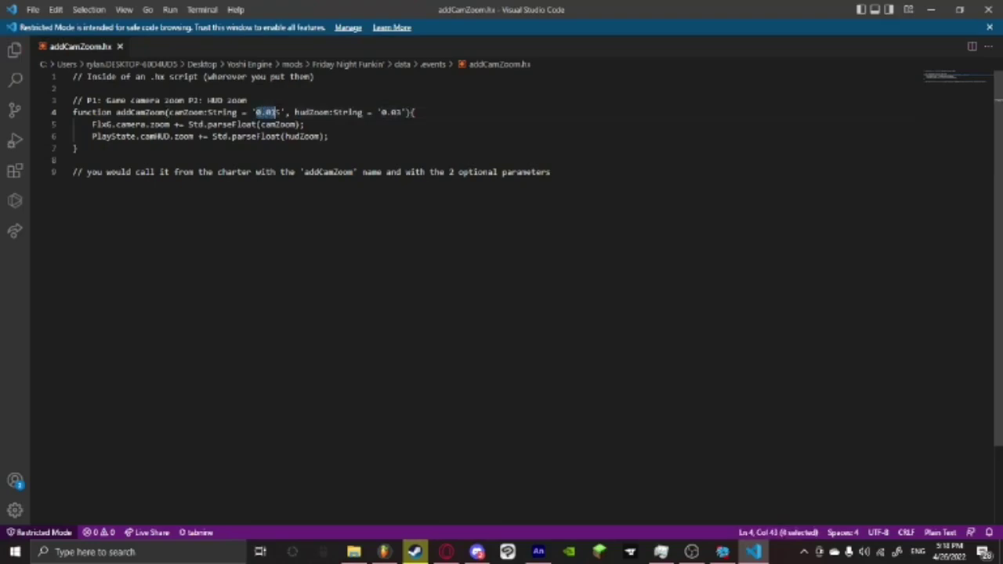
left_click_drag(381, 112, 402, 112)
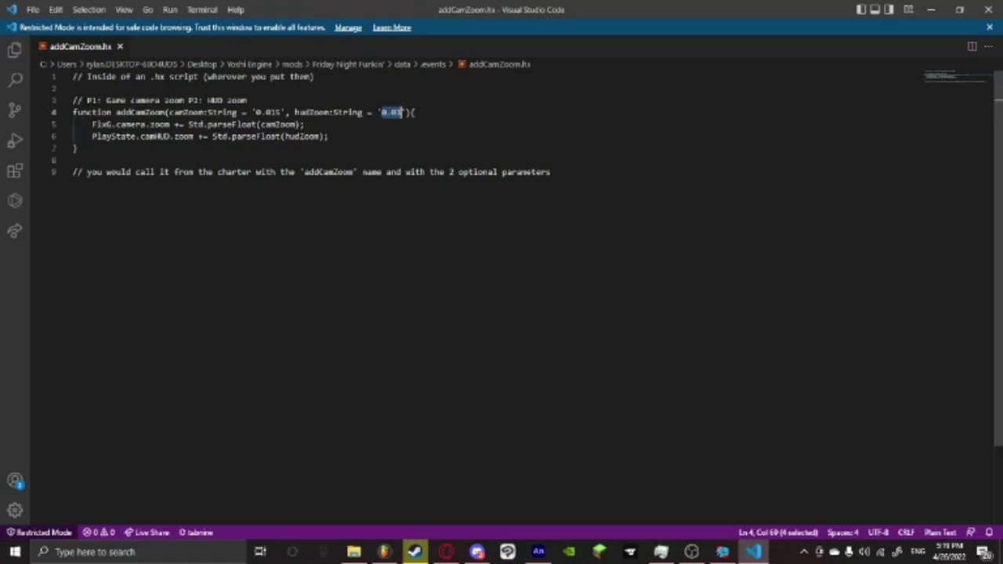
left_click_drag(82, 101, 247, 100)
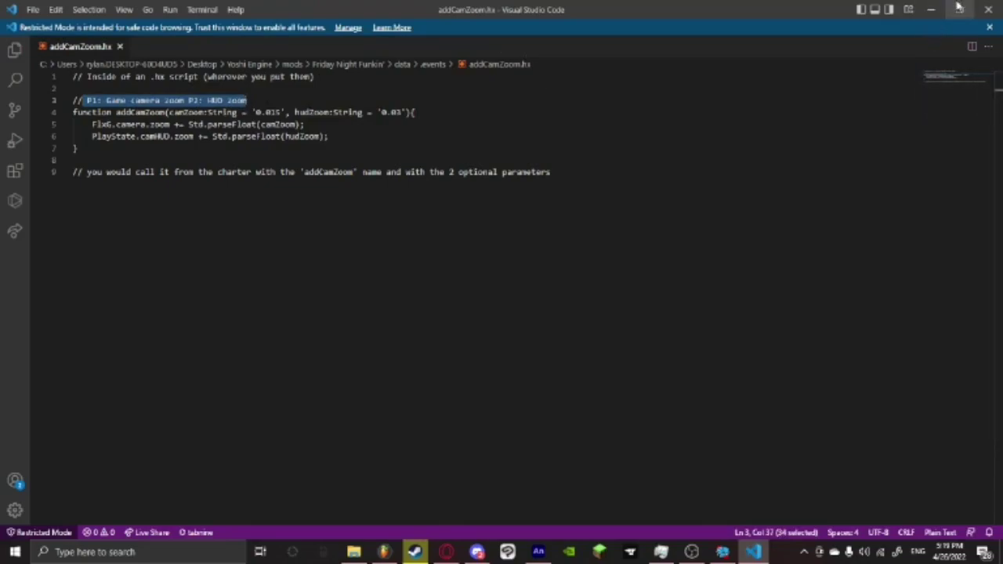
Back in the chart editor, add an addCamZoom(3.5, 2) event in section 7 and start another at step 112
left_click(989, 9)
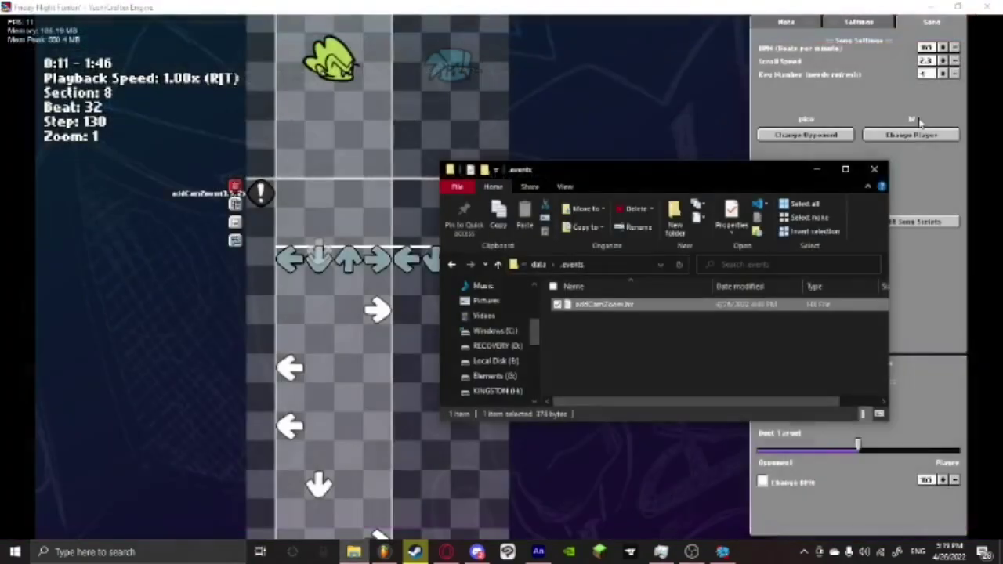
left_click(602, 501)
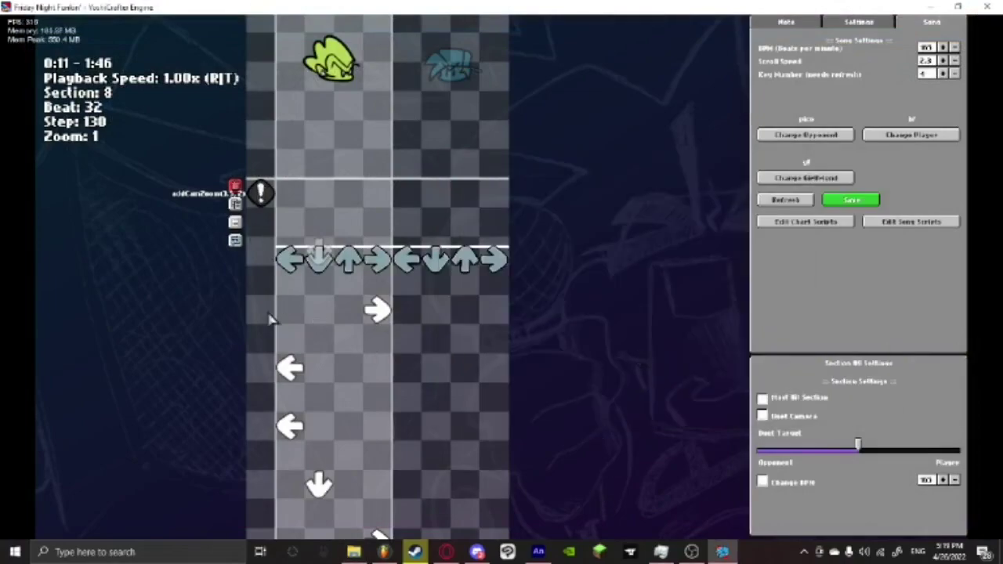
scroll(269, 319, "up", 2)
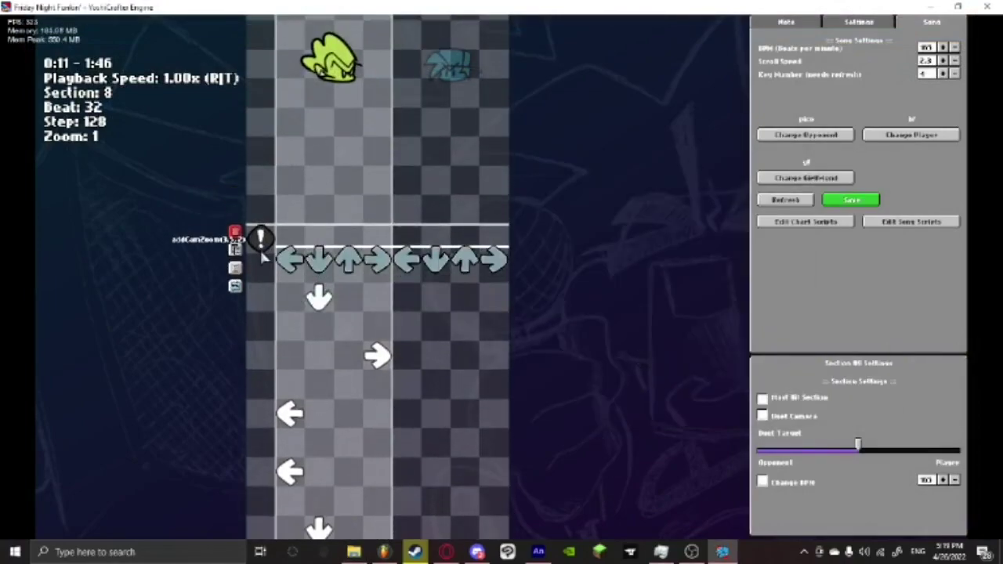
scroll(273, 306, "up", 4)
scroll(259, 258, "up", 3)
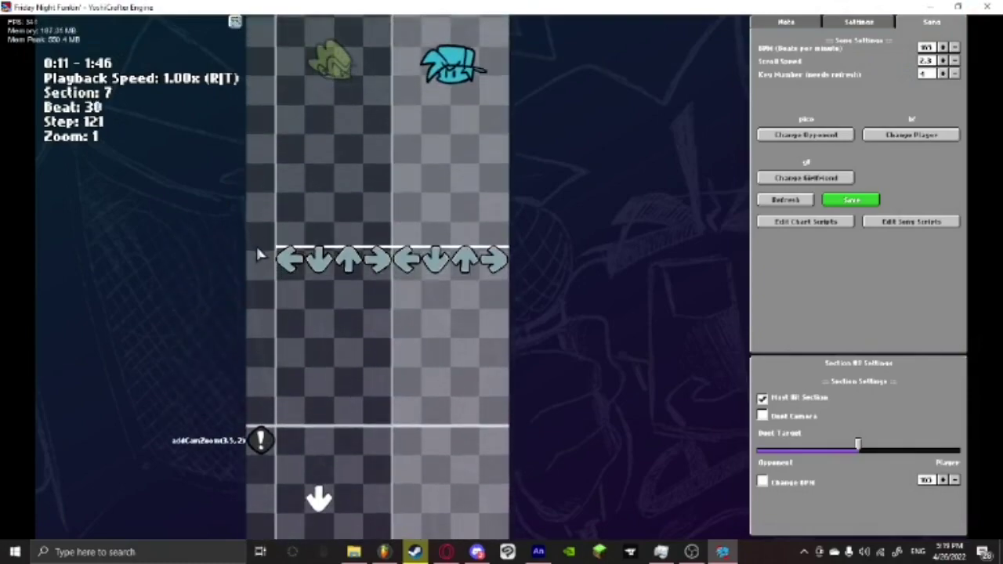
left_click(261, 231)
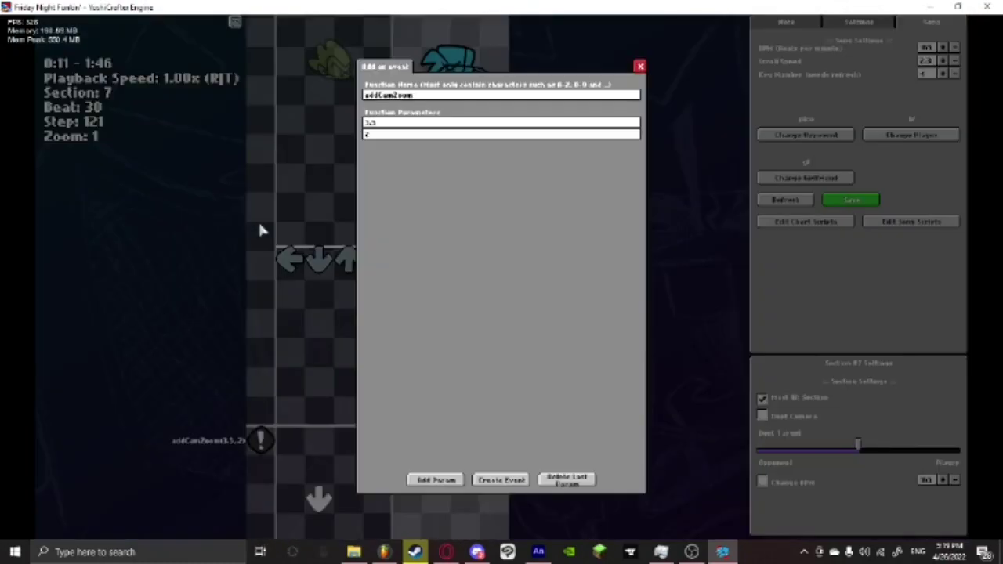
left_click(501, 479)
scroll(265, 190, "up", 6)
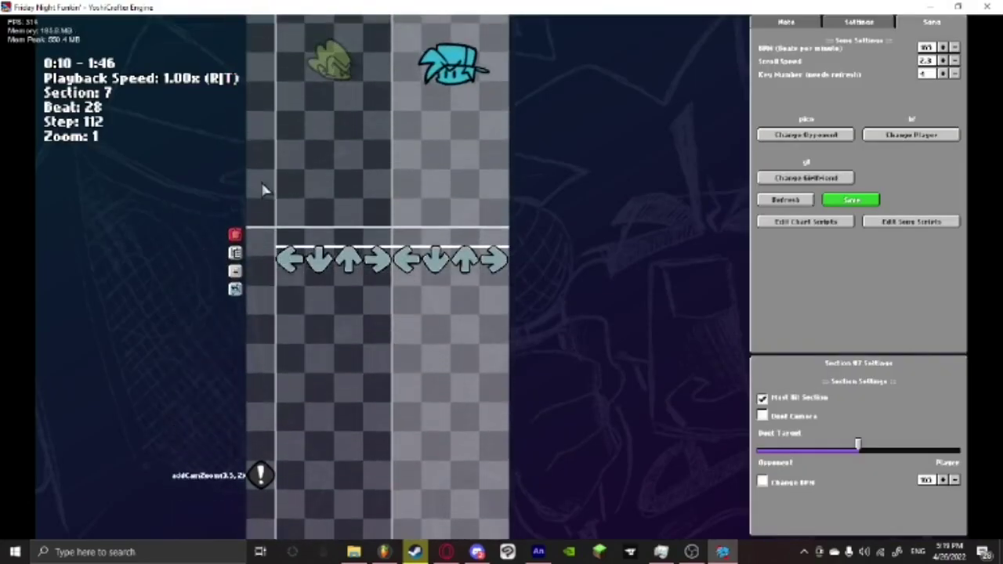
left_click(266, 145)
Create the addCamZoom event at step 112, then pause the Blammed Hard playtest
left_click(501, 480)
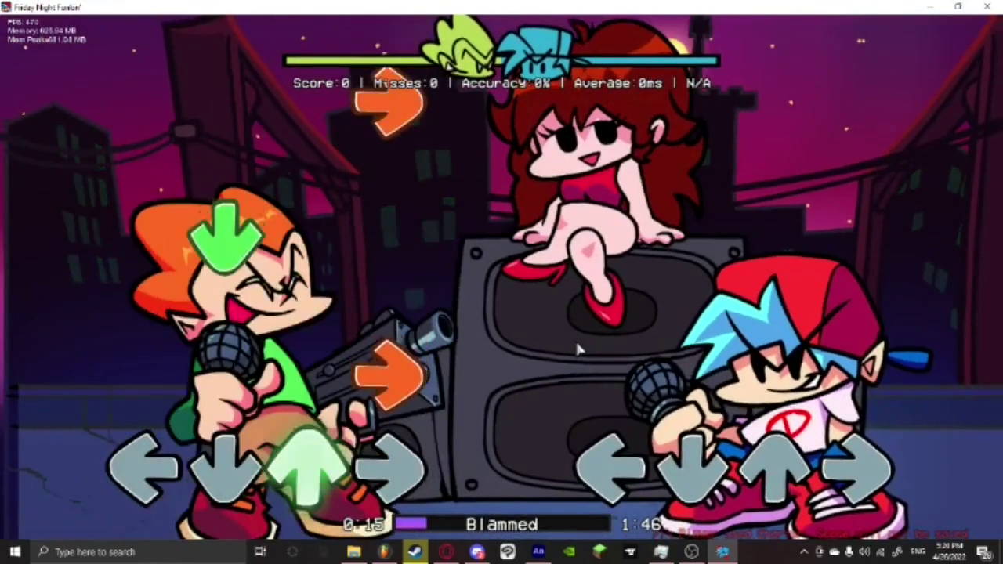
key("Return")
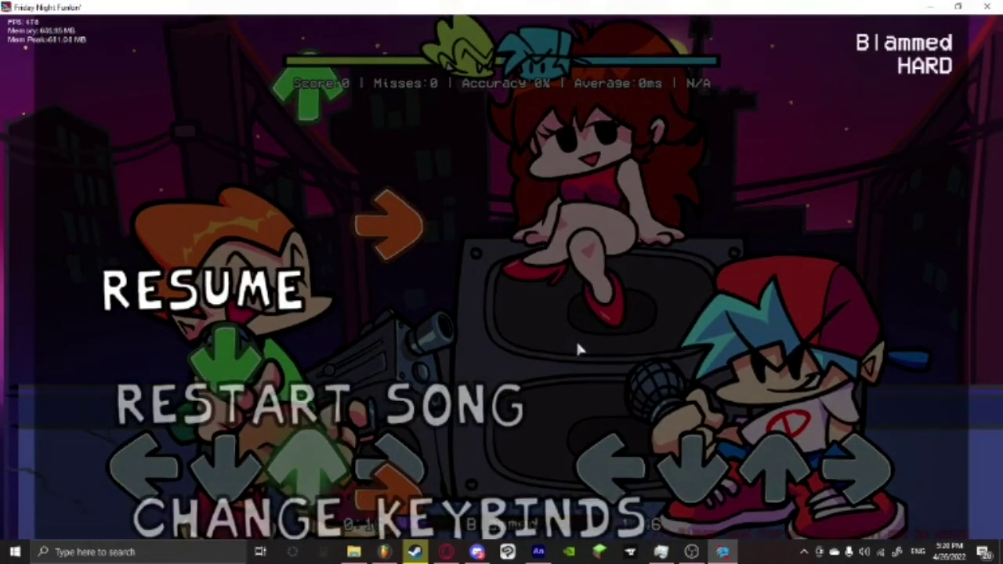